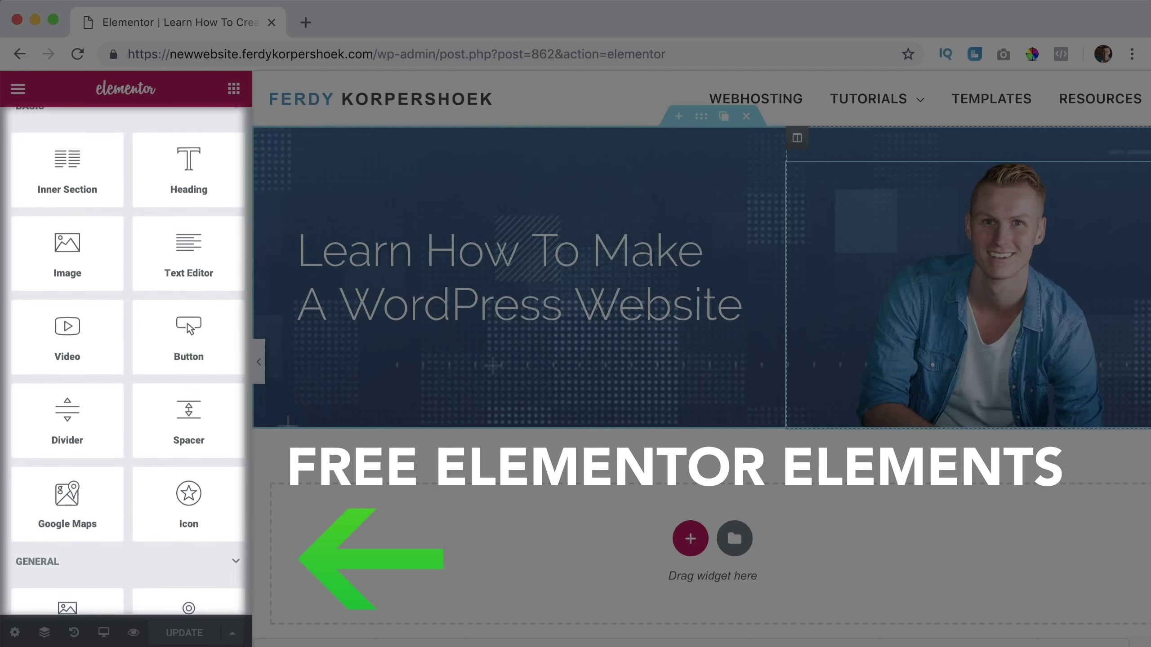
Scroll through the uaelementor.com widget demos down to the business hours widget.
scroll(128, 360, down, 3)
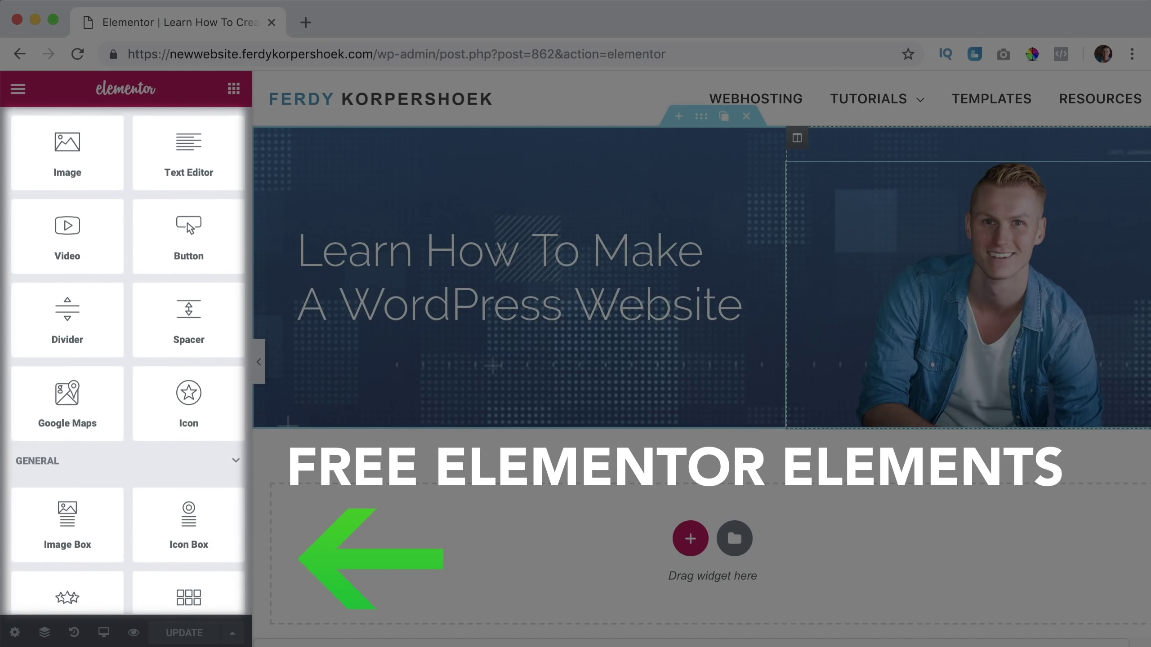
scroll(189, 226, down, 2)
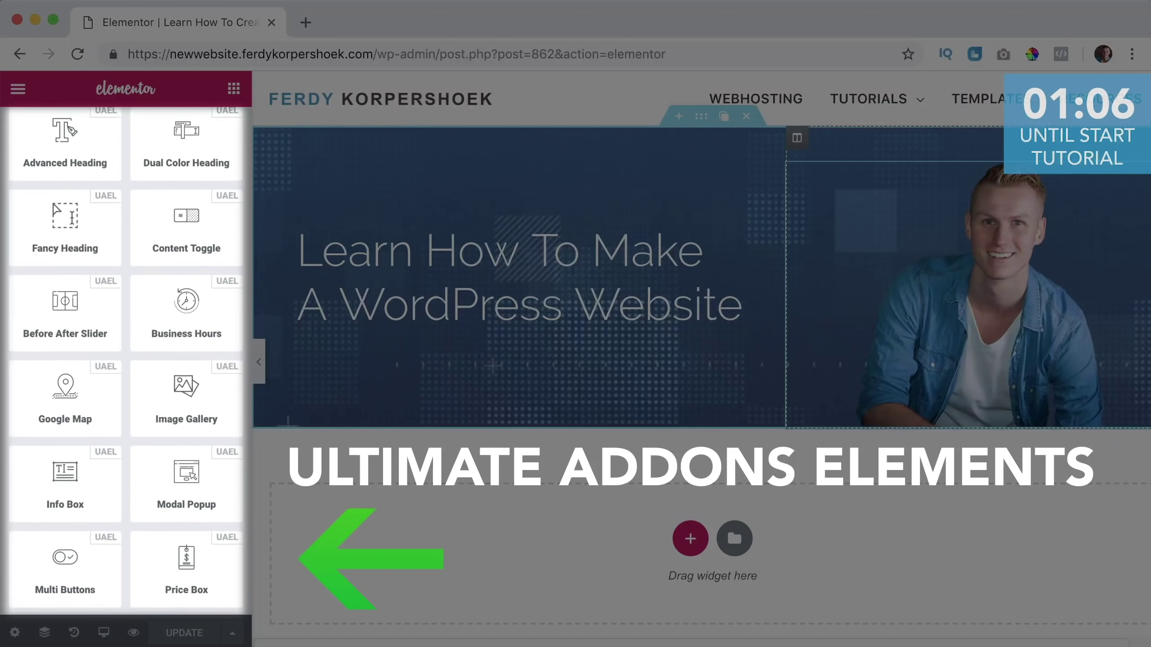
scroll(125, 360, down, 2)
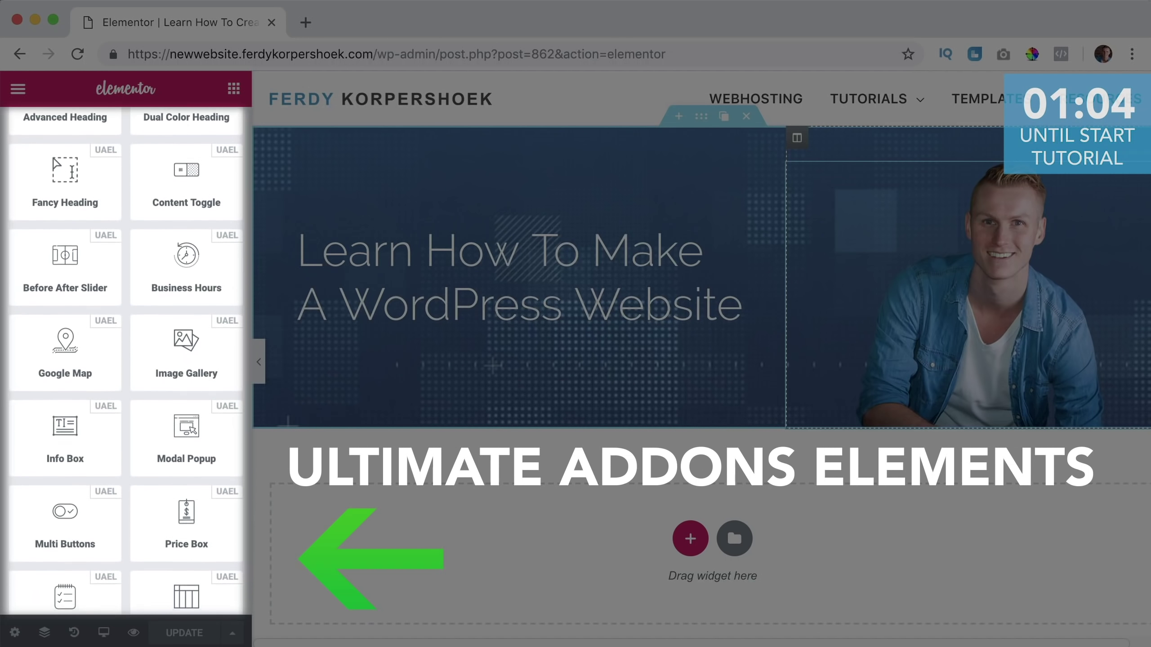
scroll(126, 361, down, 1)
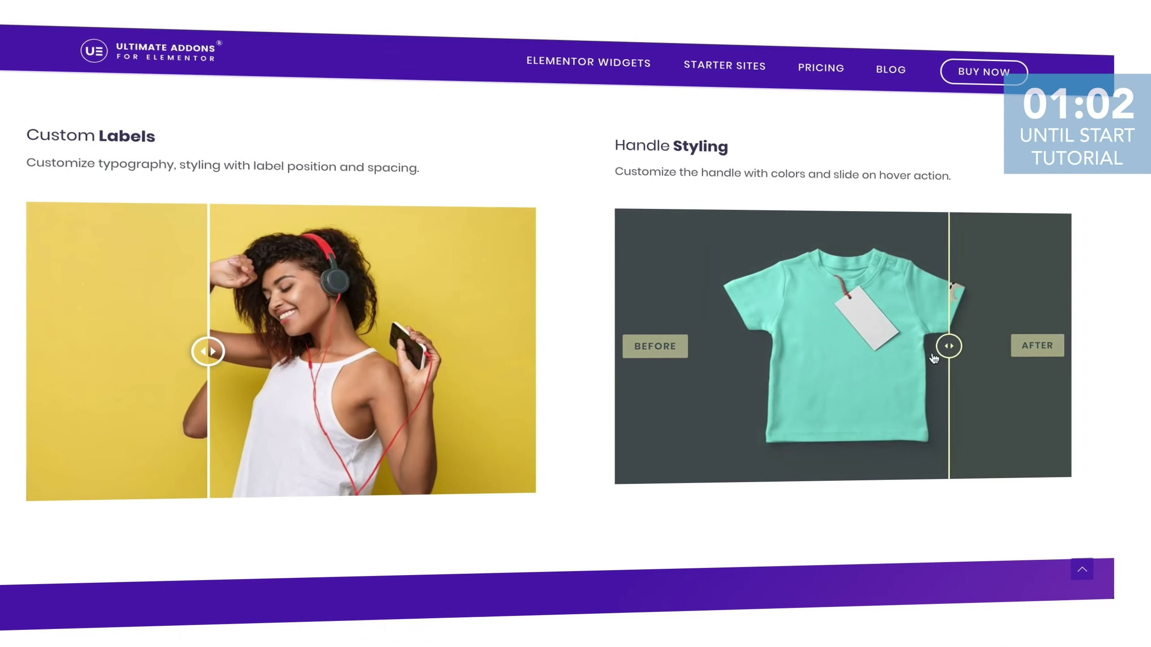
scroll(861, 331, down, 10)
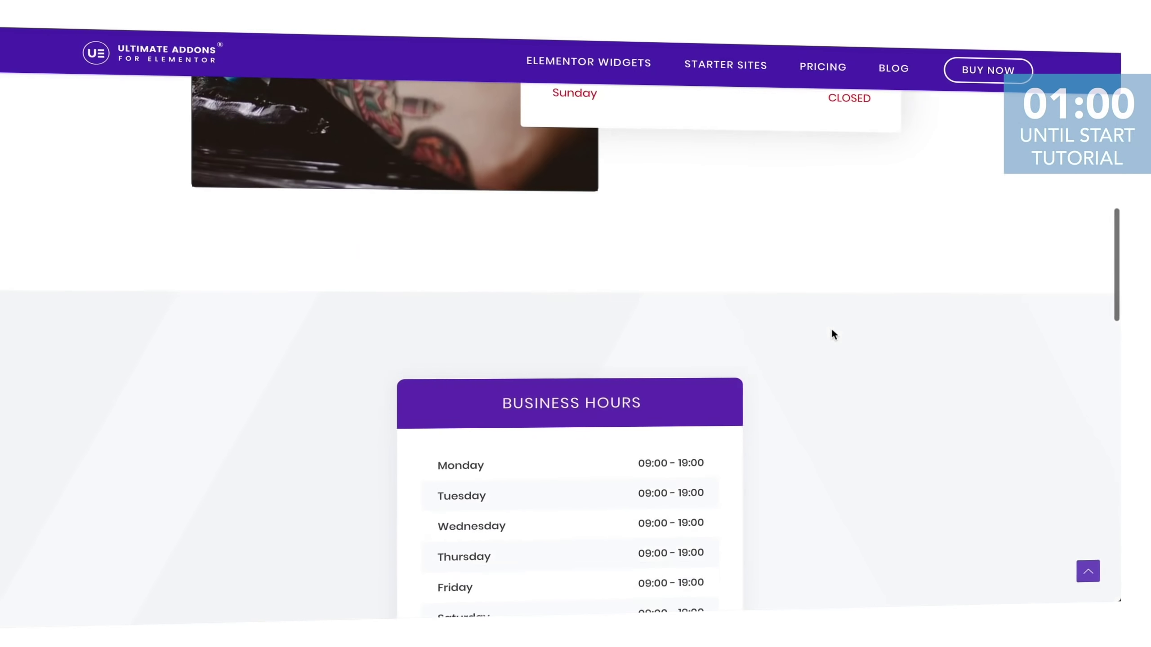
scroll(831, 327, down, 10)
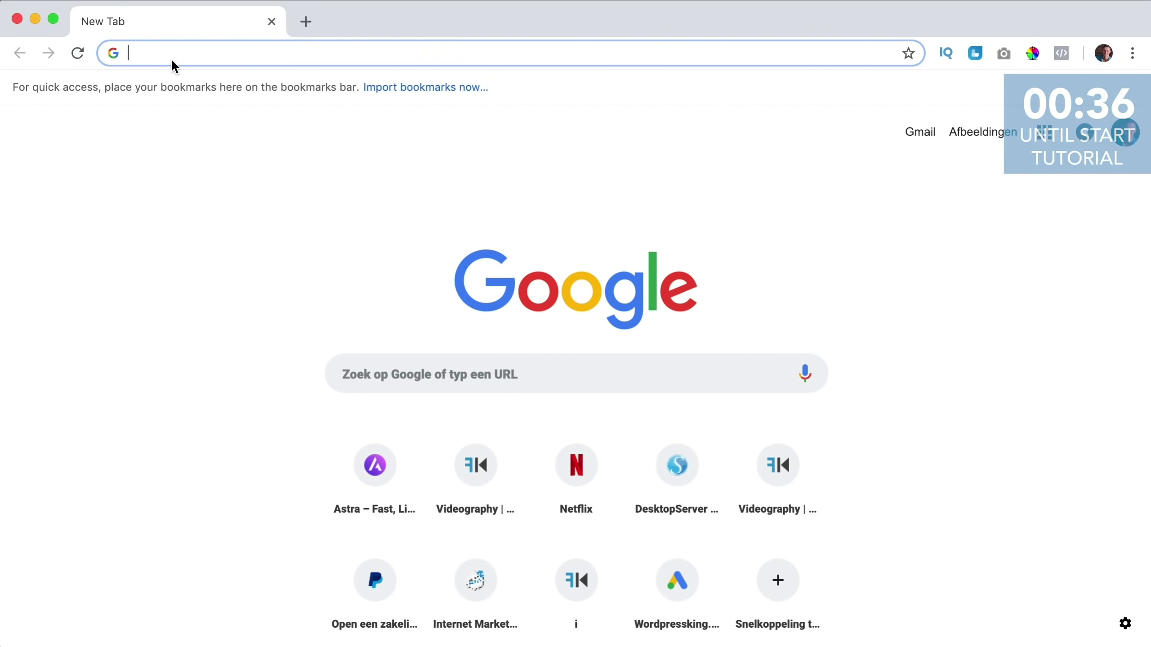
Load uaelementor.com through the ferdykorp.com/uae short link.
text(ferdykor)
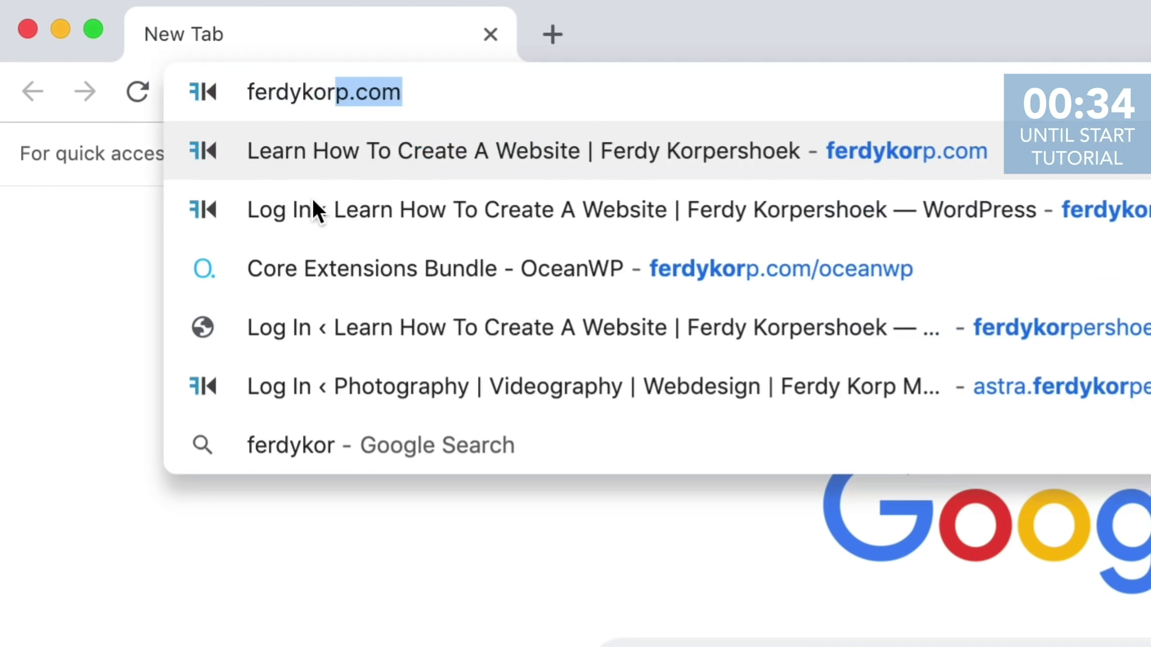
text(p.com/)
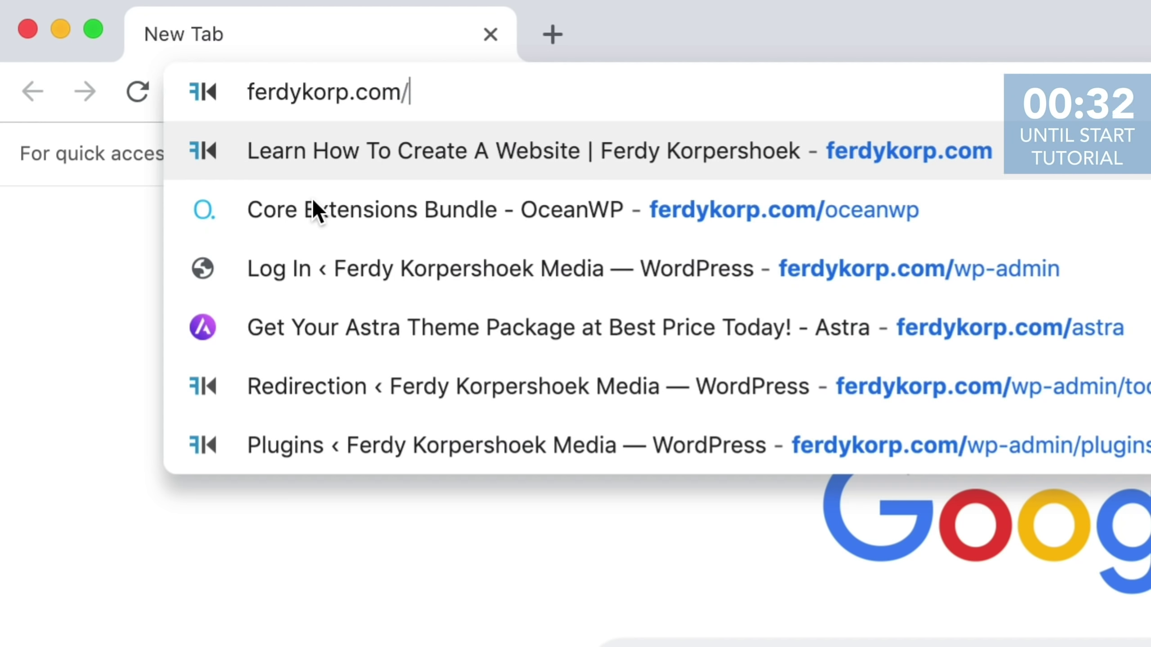
text(uae)
key(Return)
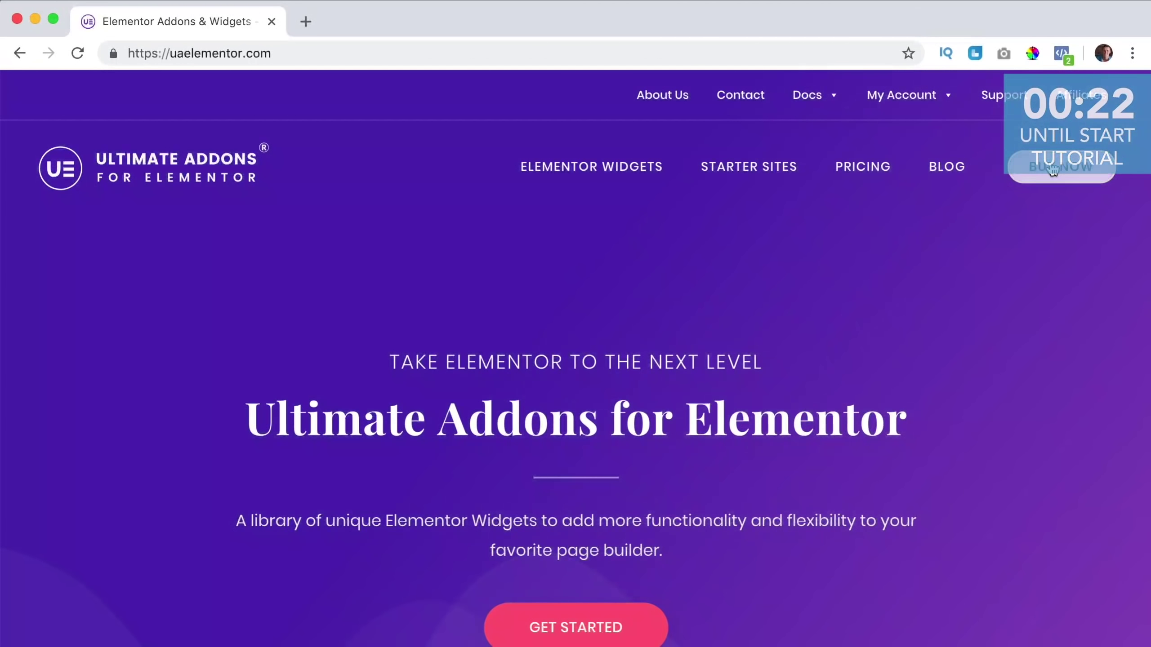
Check out the single Ultimate Addons plan and install the uploaded plugin file.
click(1052, 170)
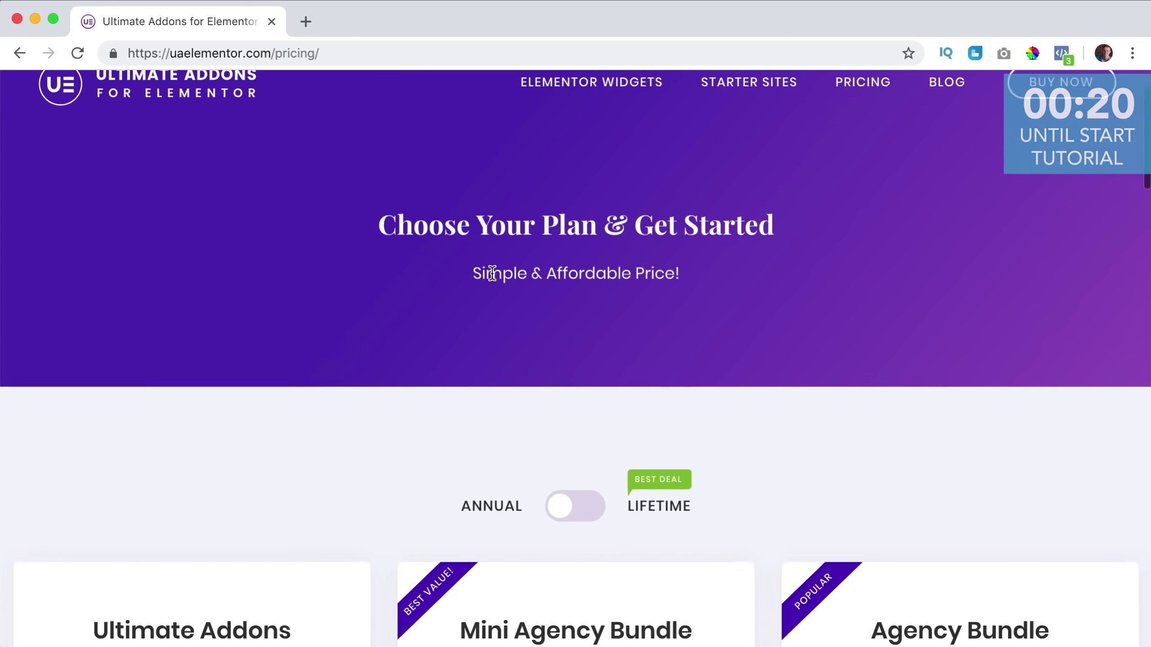
scroll(492, 273, down, 10)
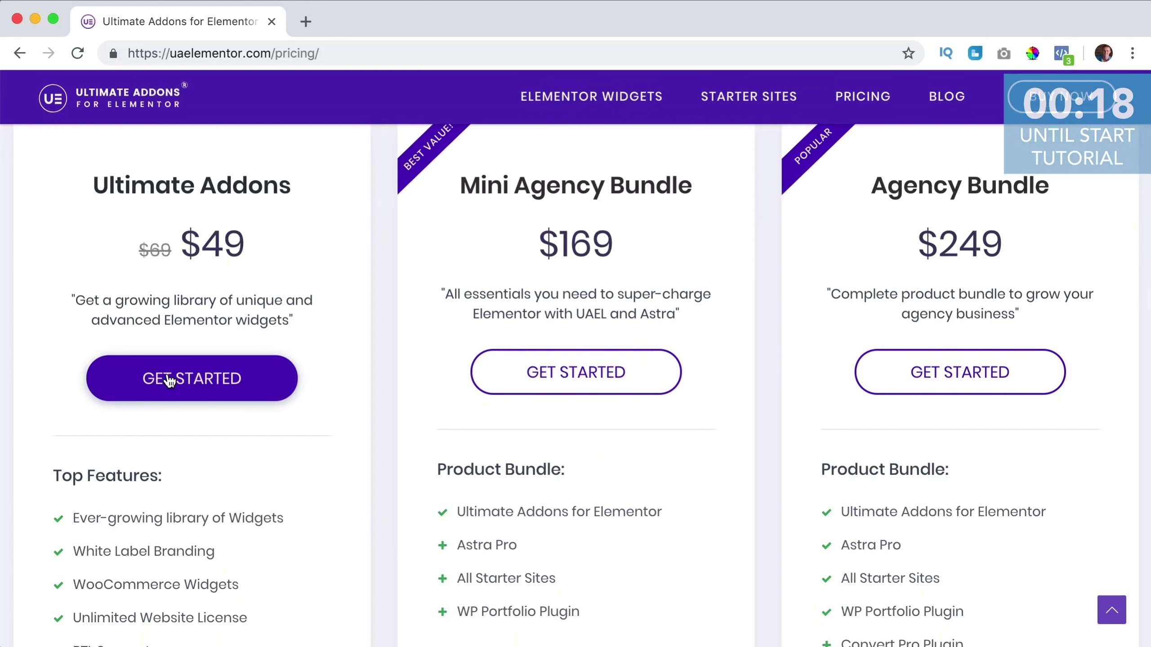
click(177, 377)
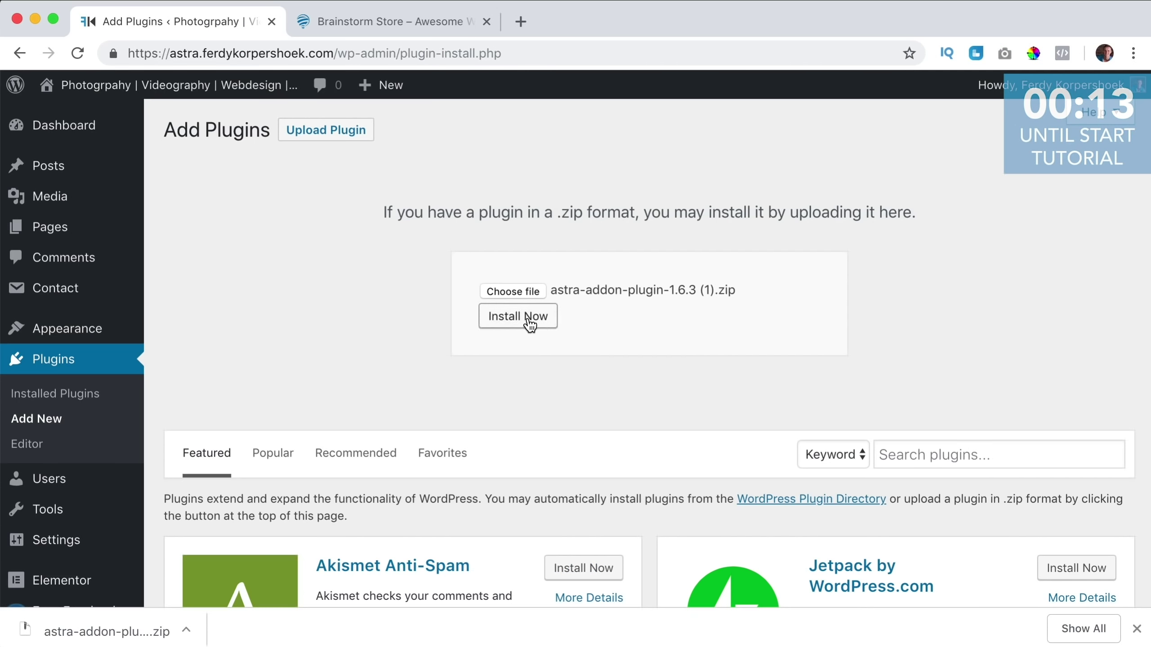
click(529, 324)
scroll(126, 363, down, 5)
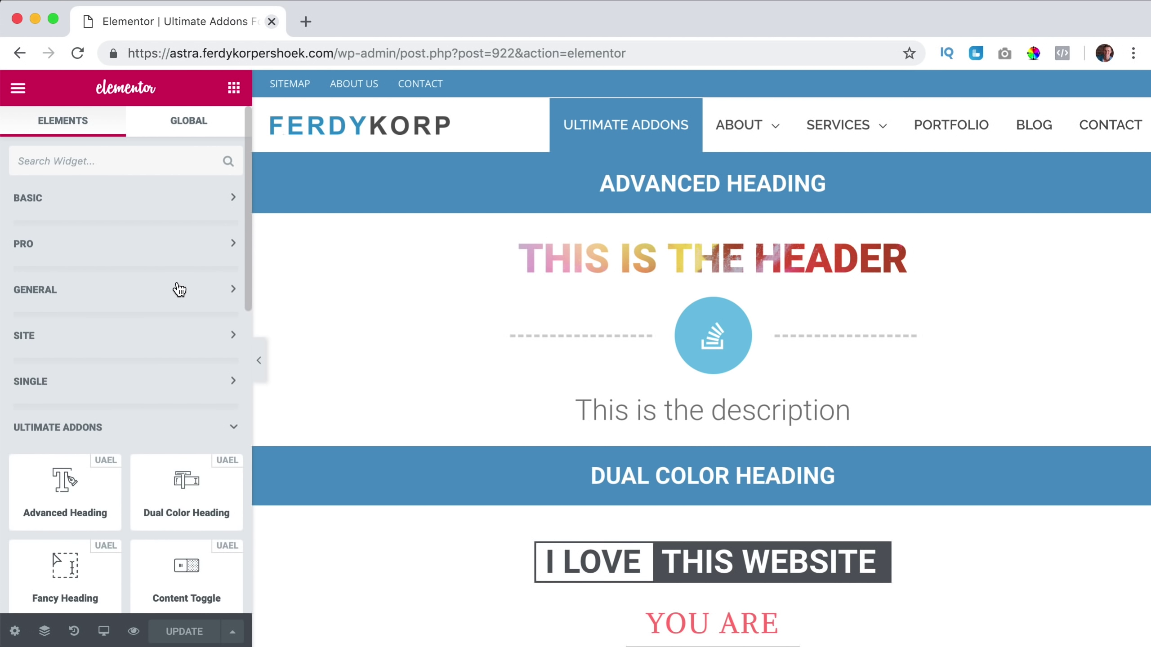
Drag a Fancy Heading widget from Ultimate Addons into the empty section.
scroll(204, 290, down, 5)
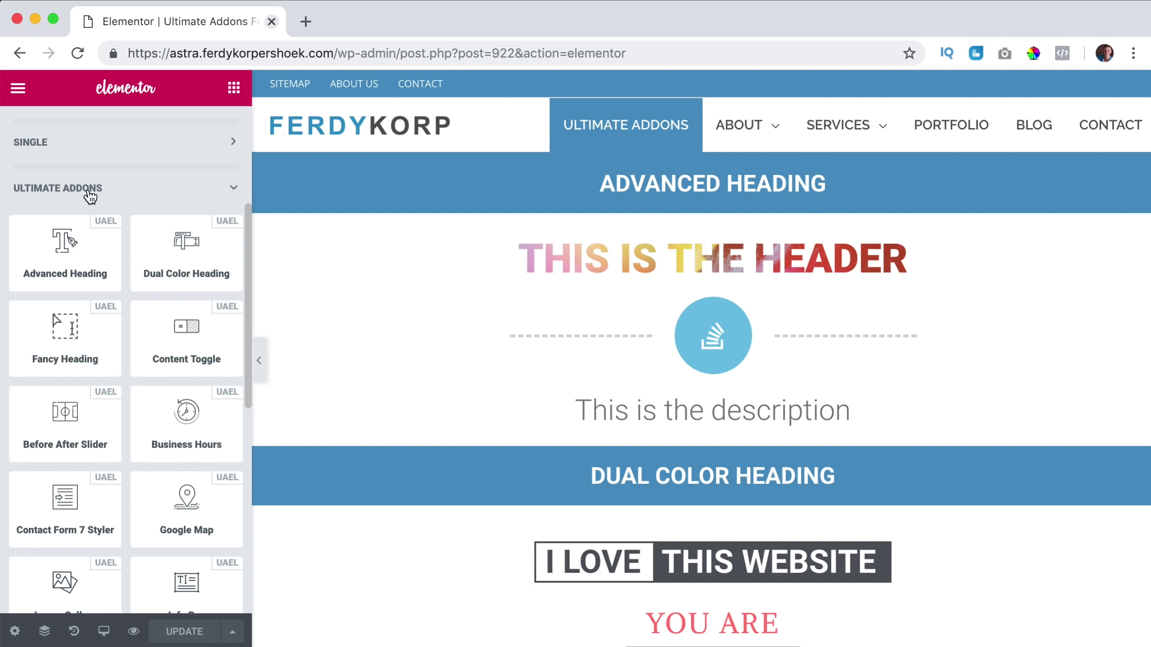
scroll(725, 335, down, 5)
scroll(725, 335, down, 4)
drag(65, 331, 608, 393)
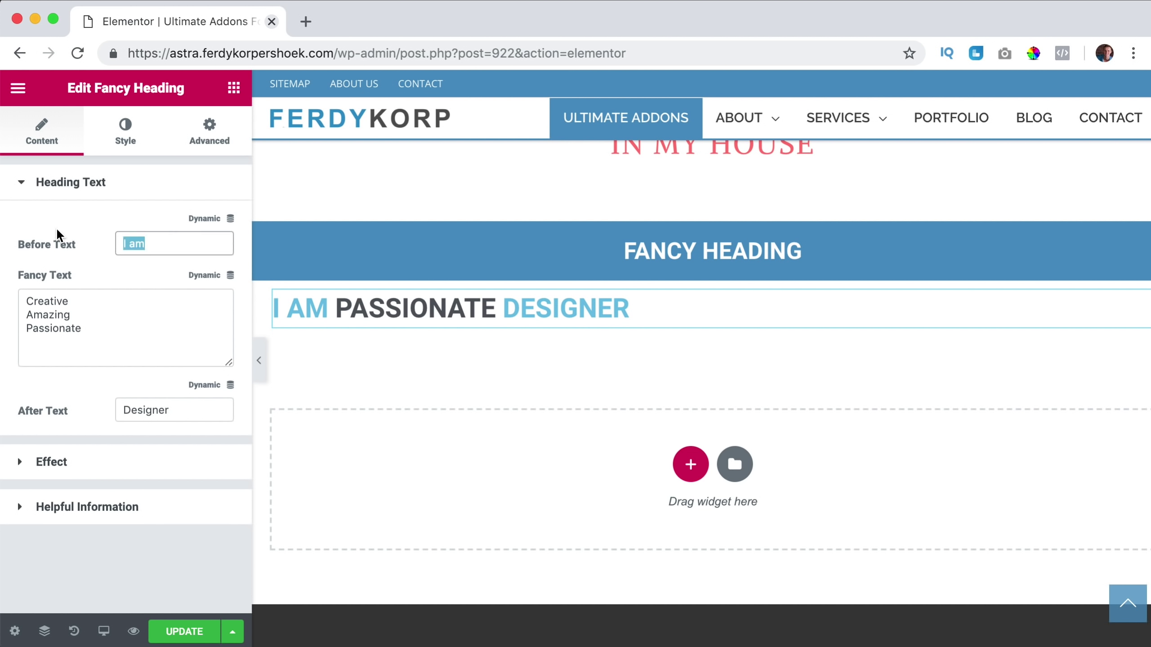
Experiment with the heading text, trying rotating words like 'thankful' and 'Pro'.
text(I Am)
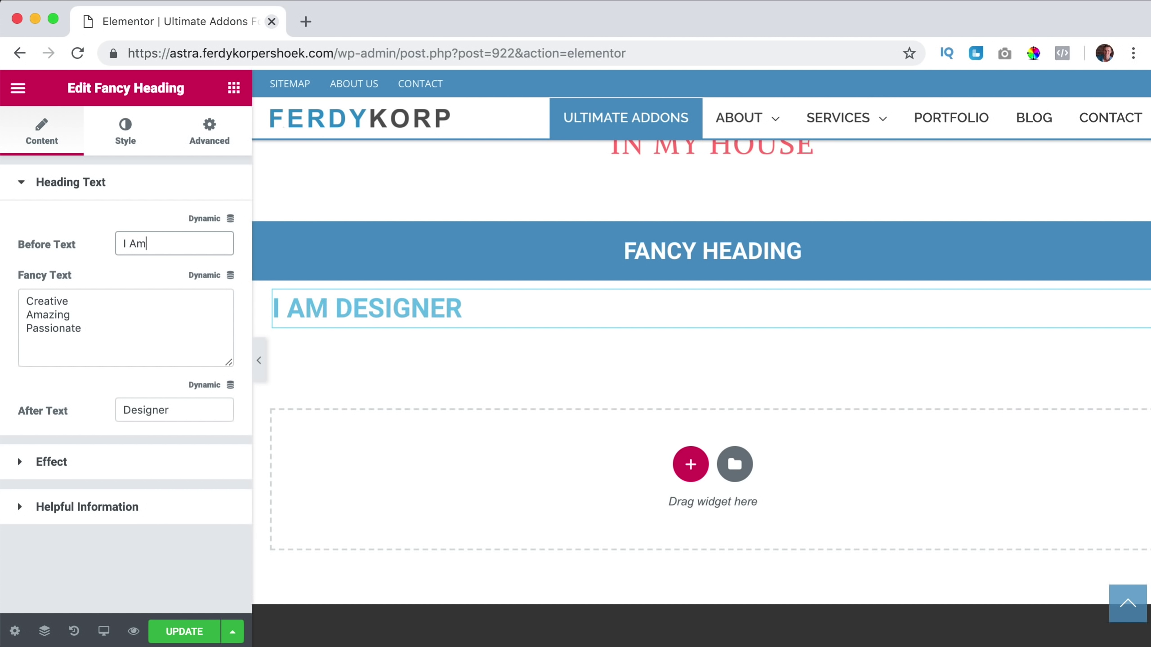
text( A)
key(Tab)
text(a)
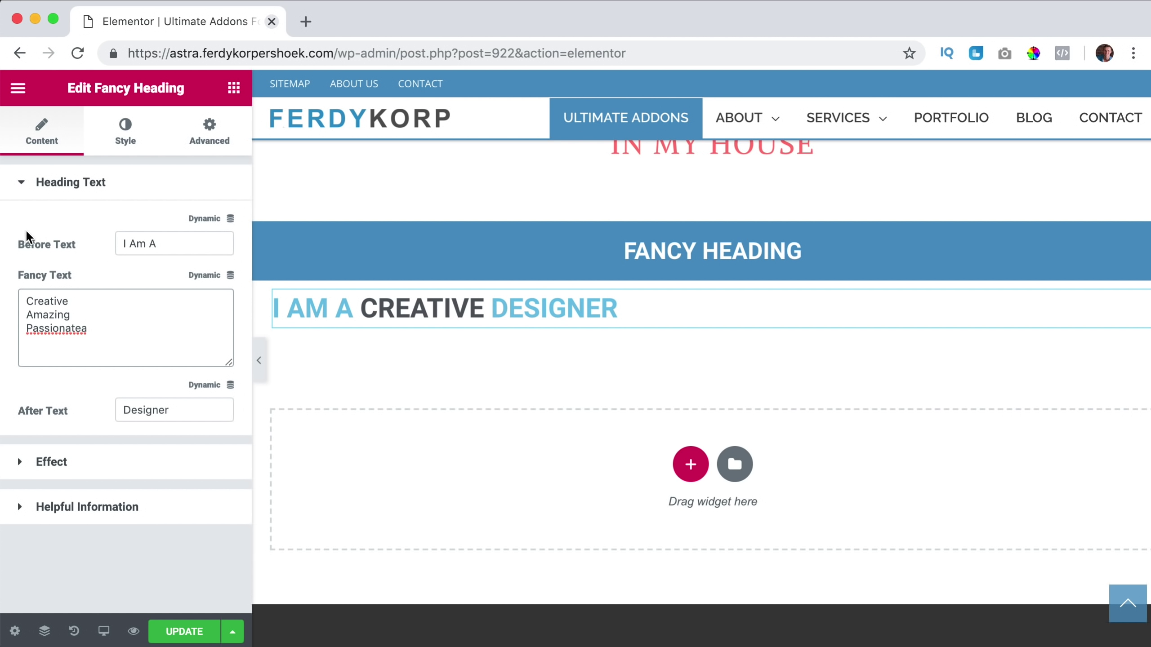
key(super+a)
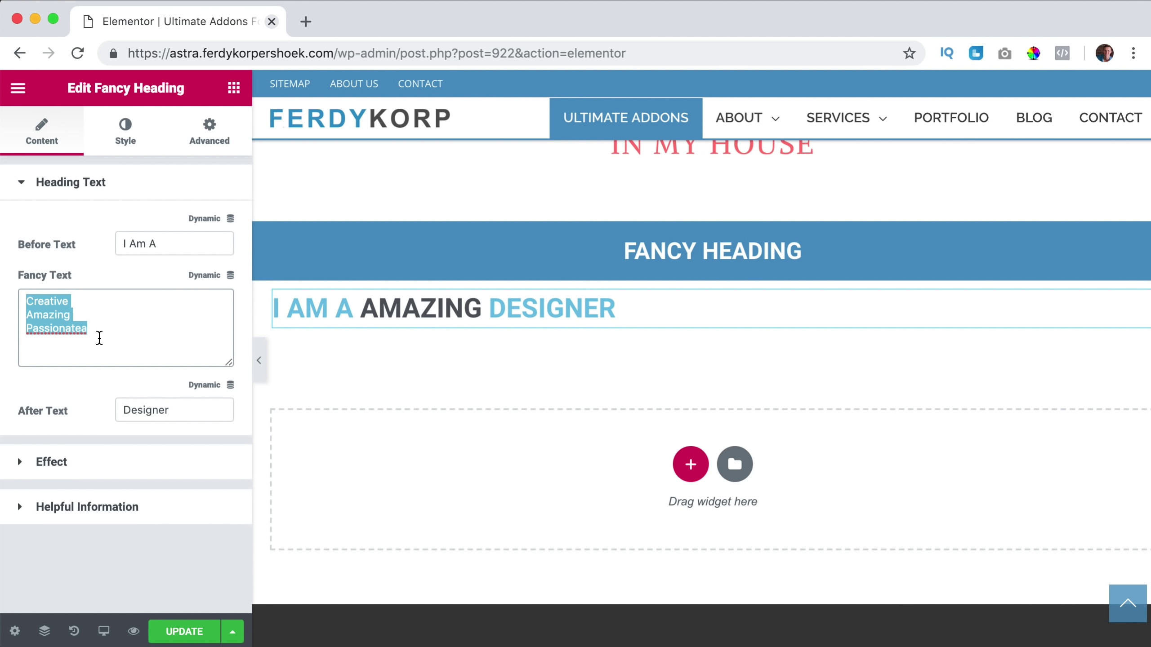
key(BackSpace)
text(thankful)
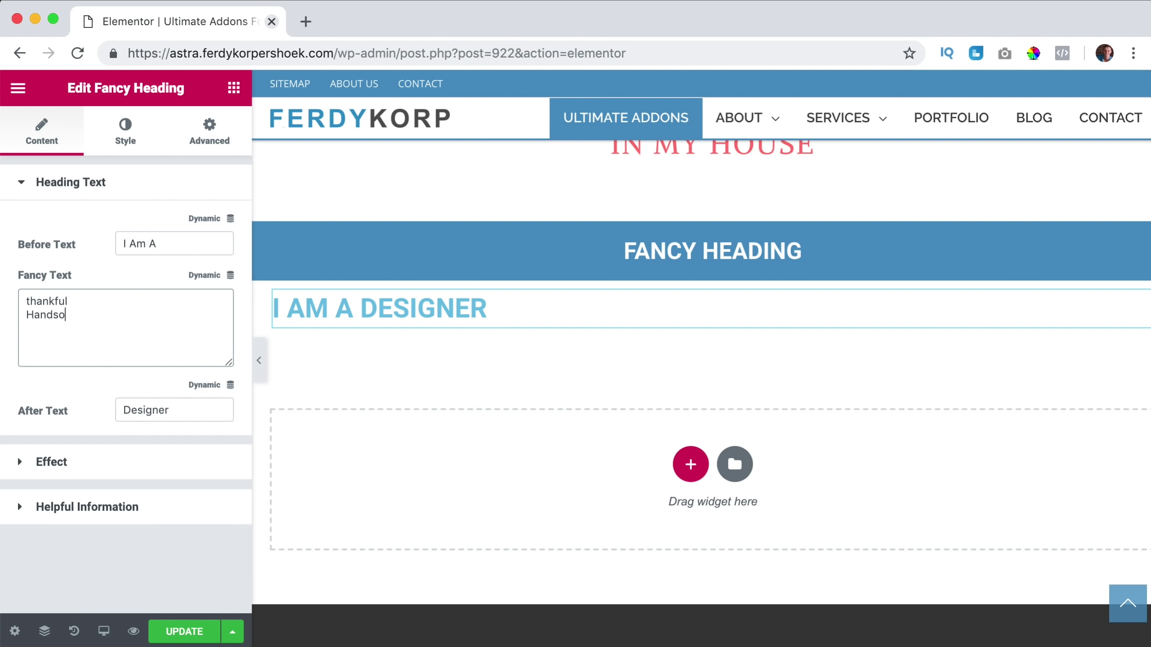
key(Return)
text(Proud)
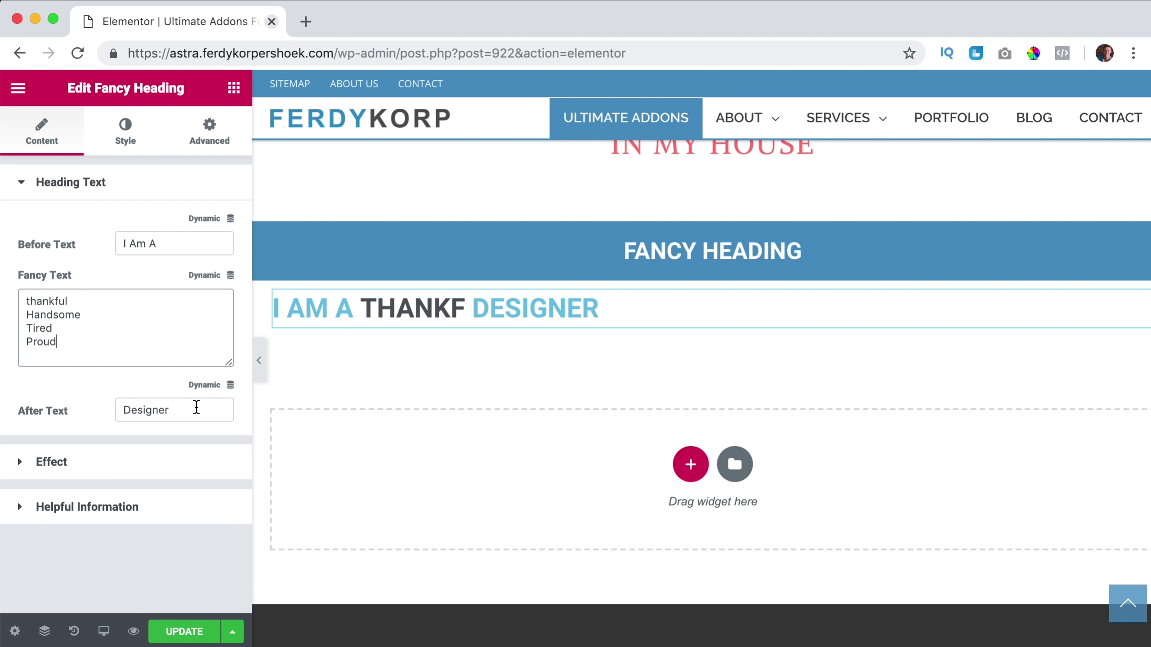
drag(195, 410, 111, 409)
text(Father)
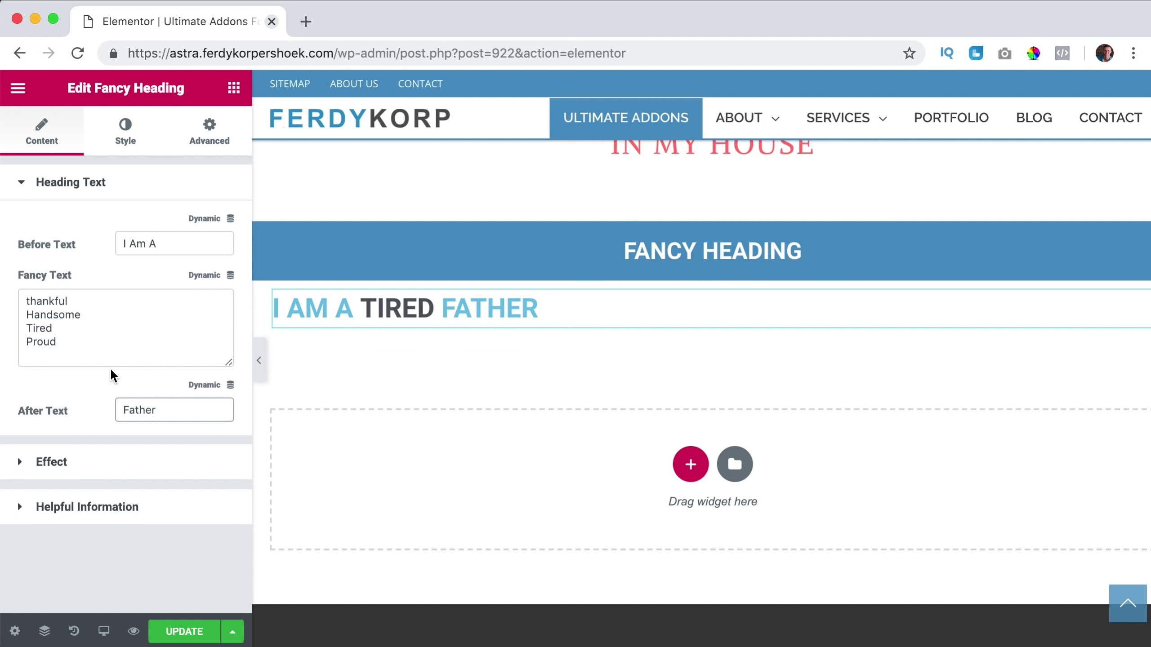
Set before text 'We Deliver' with rotating words Websites, Photos, Babies and a fourth.
drag(173, 245, 112, 242)
text(We Deliver)
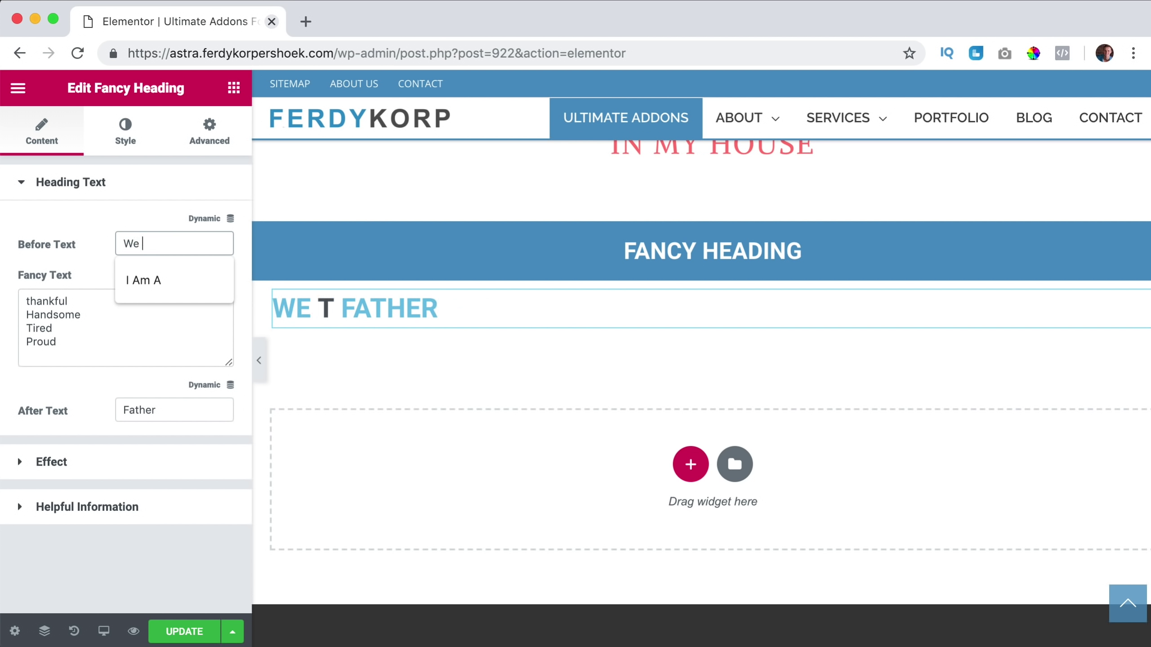
key(Tab)
key(super+a)
text(Websites )
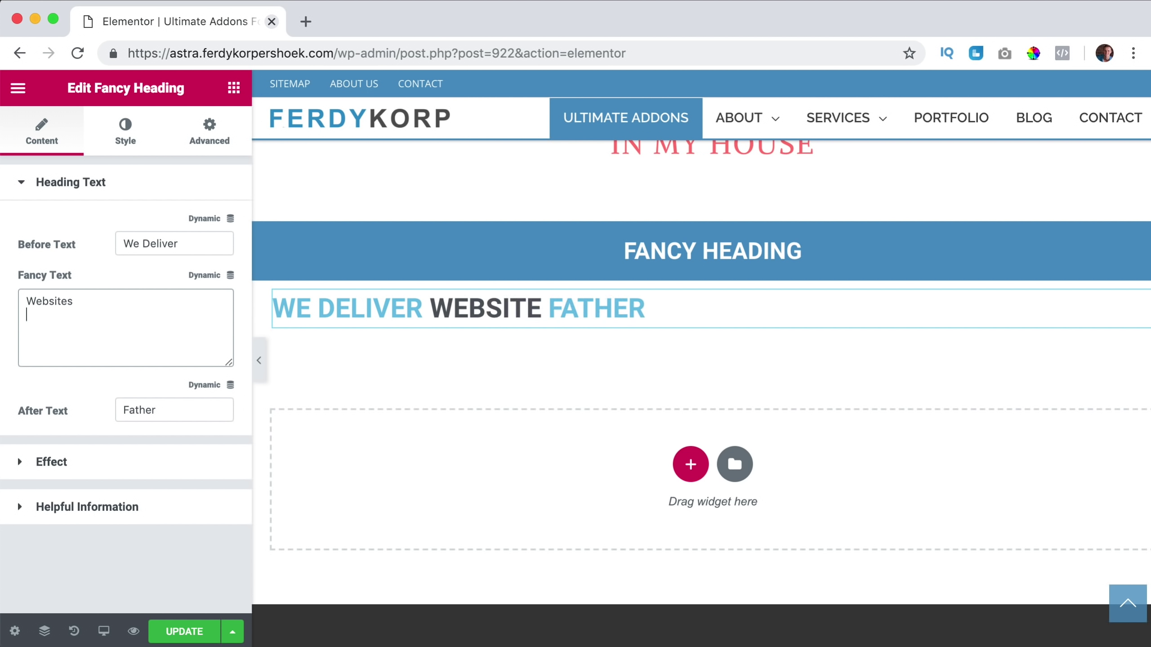
text(Photos)
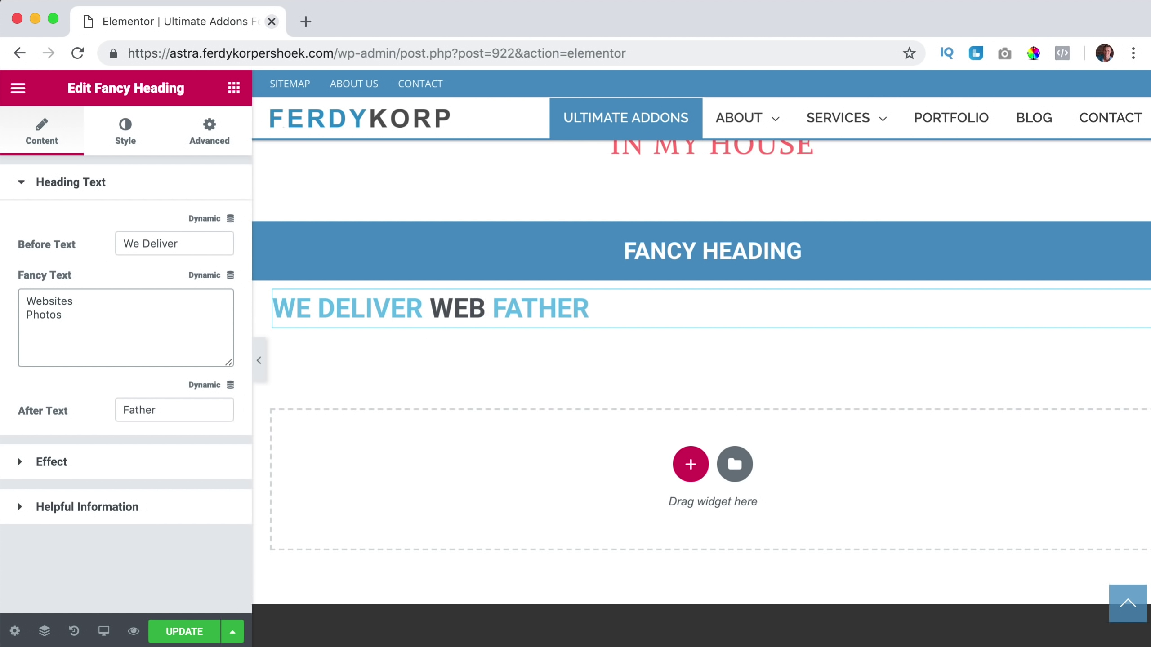
key(Return)
text(Babies)
key(Return)
text(Whaever)
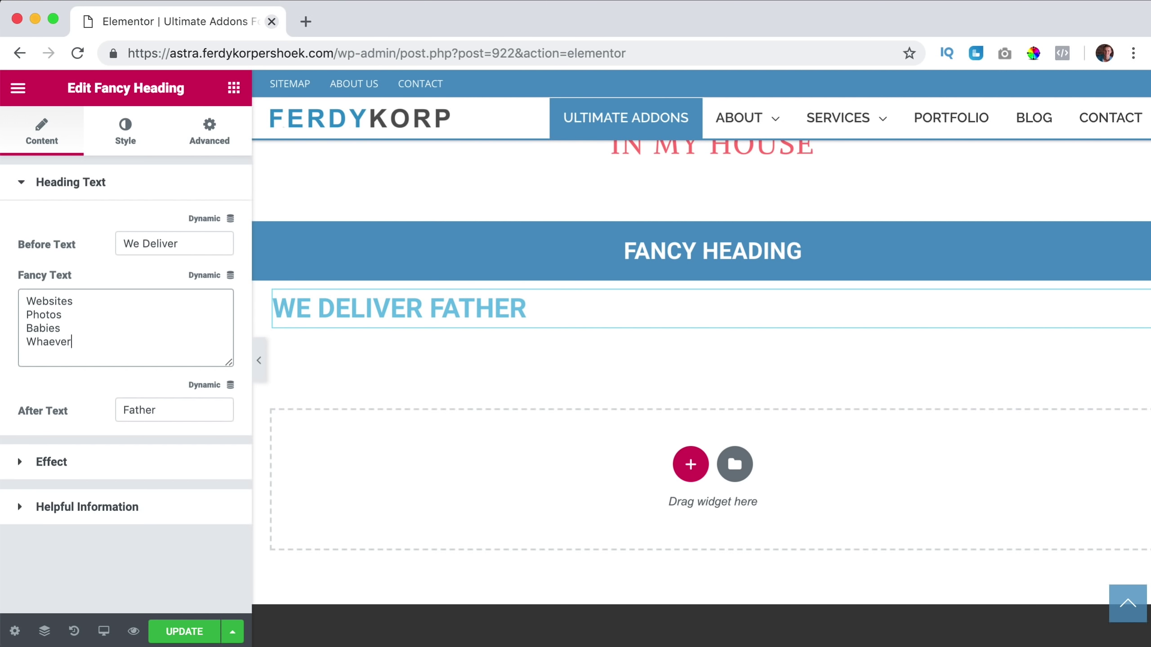
Clear the after text and correct the misspelled last rotating word to 'Whatver'.
key(Tab)
key(BackSpace)
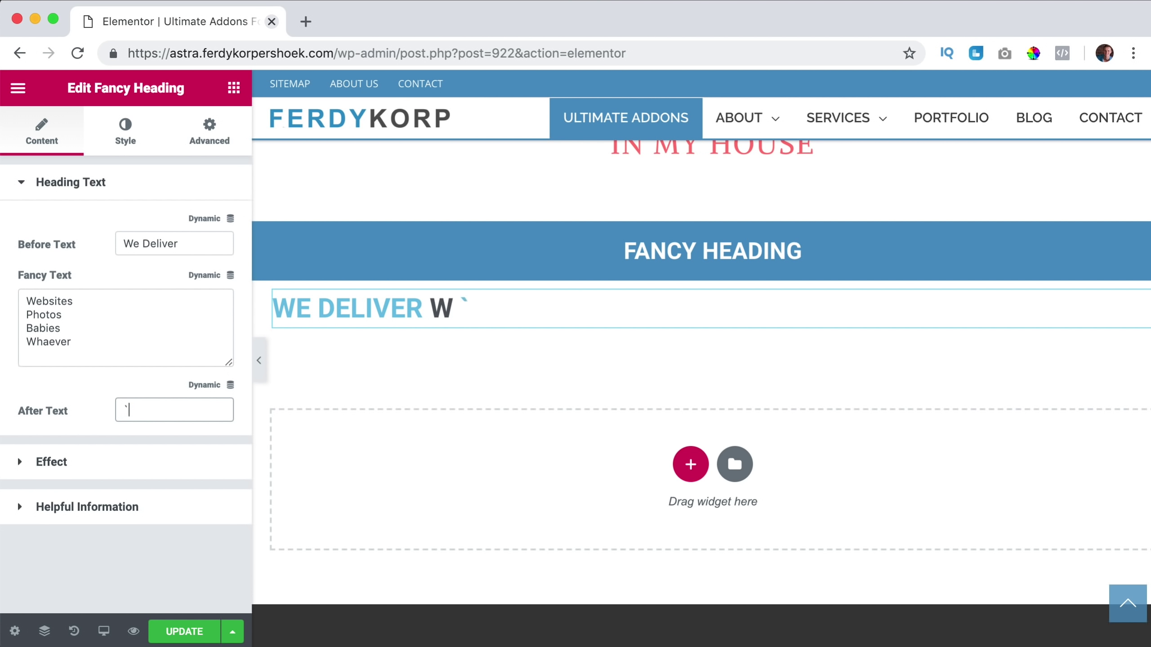
key(BackSpace)
key(shift+Tab)
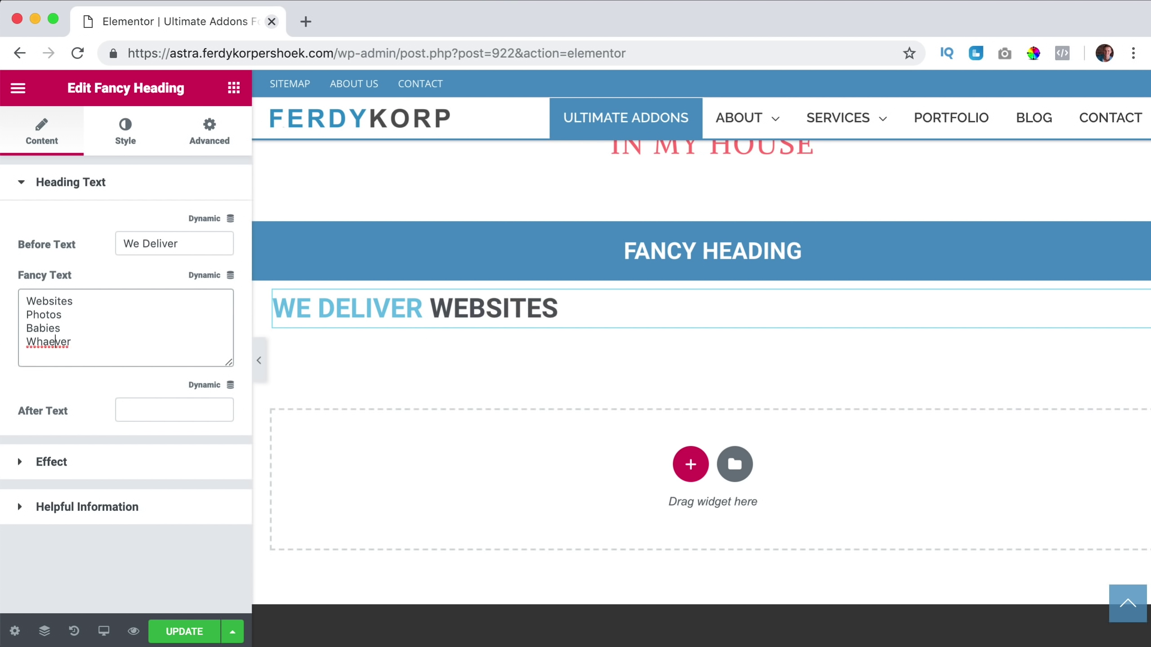
click(55, 341)
key(BackSpace)
text(t)
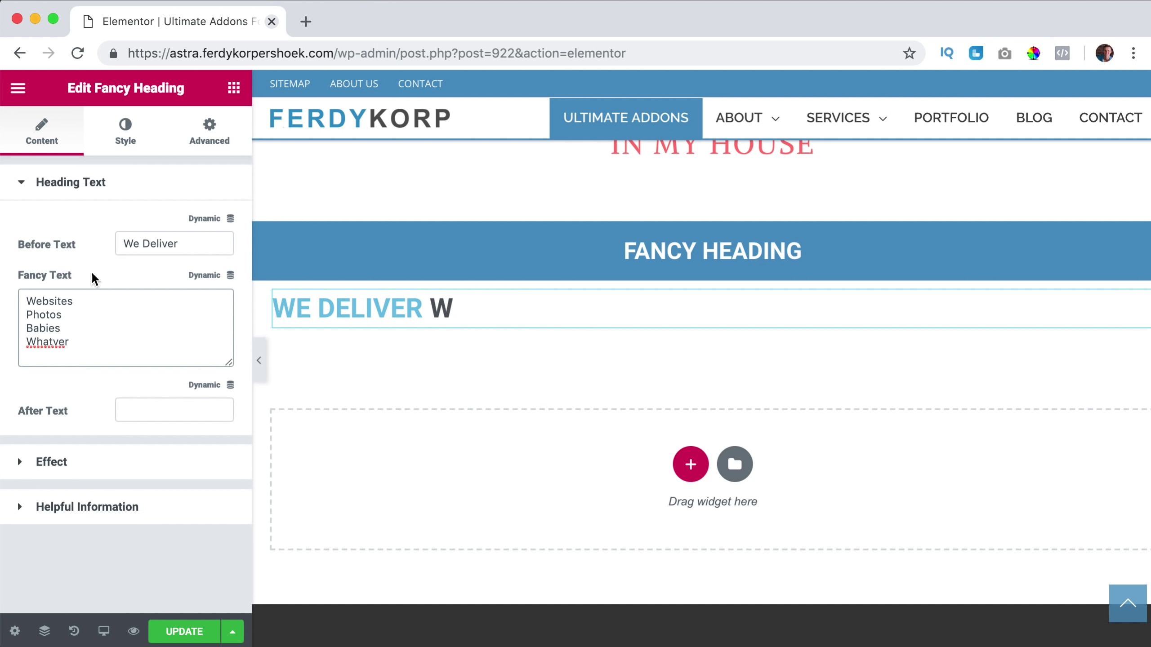
Change the rotating-word effect from Type to Slide.
click(58, 182)
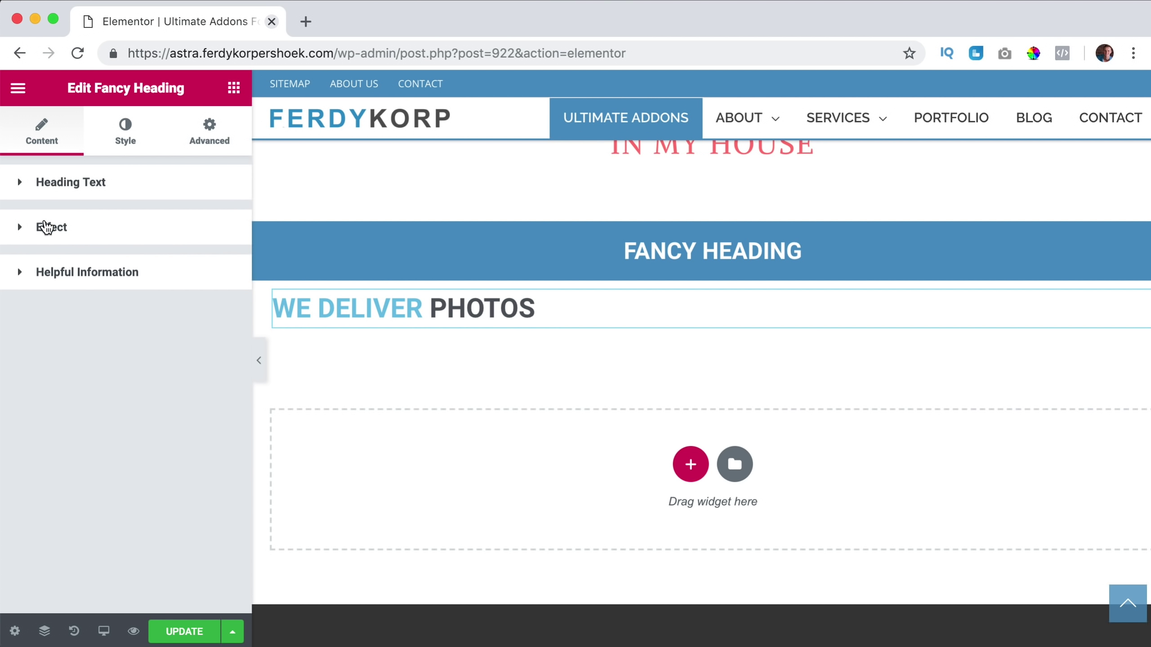
click(43, 232)
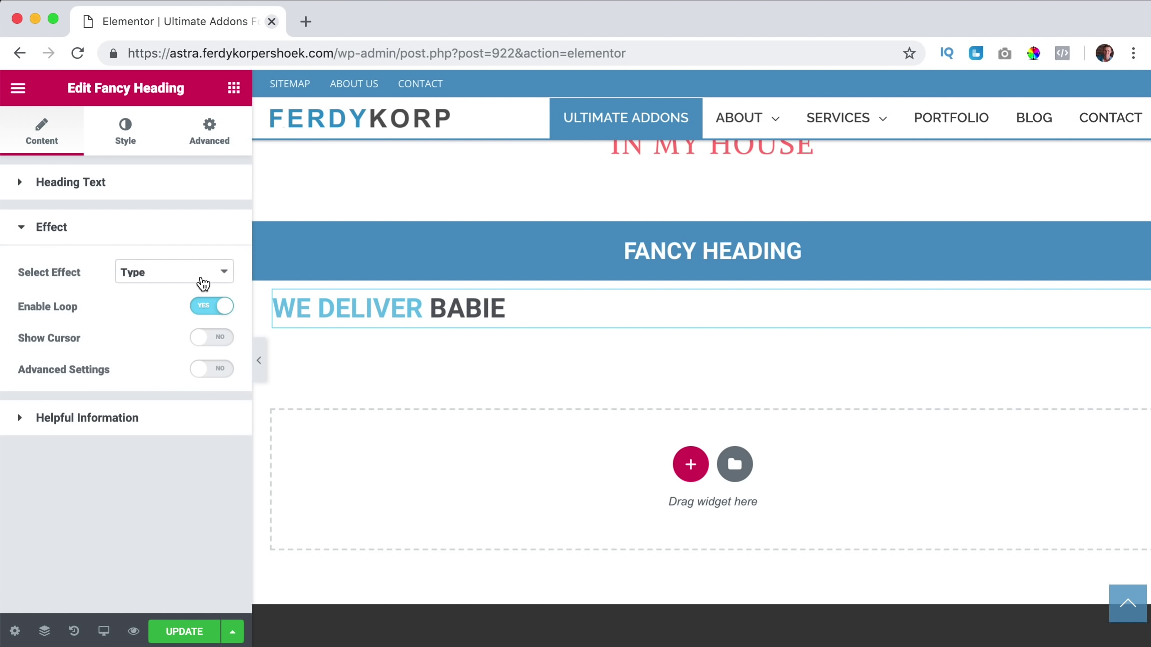
click(138, 272)
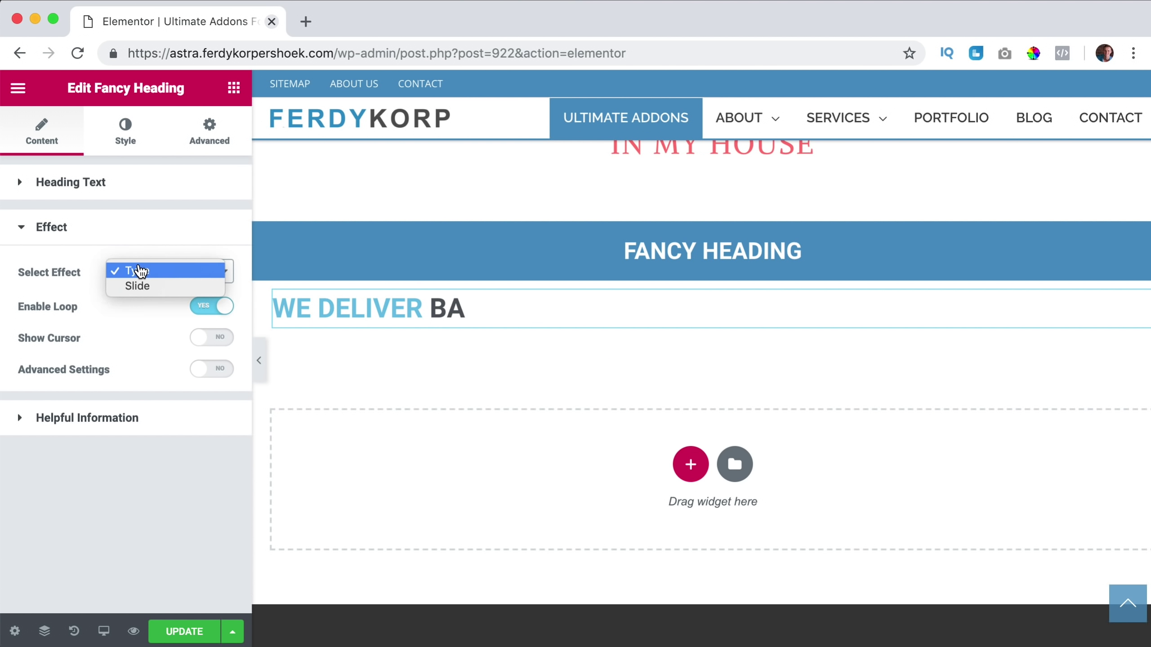
click(145, 287)
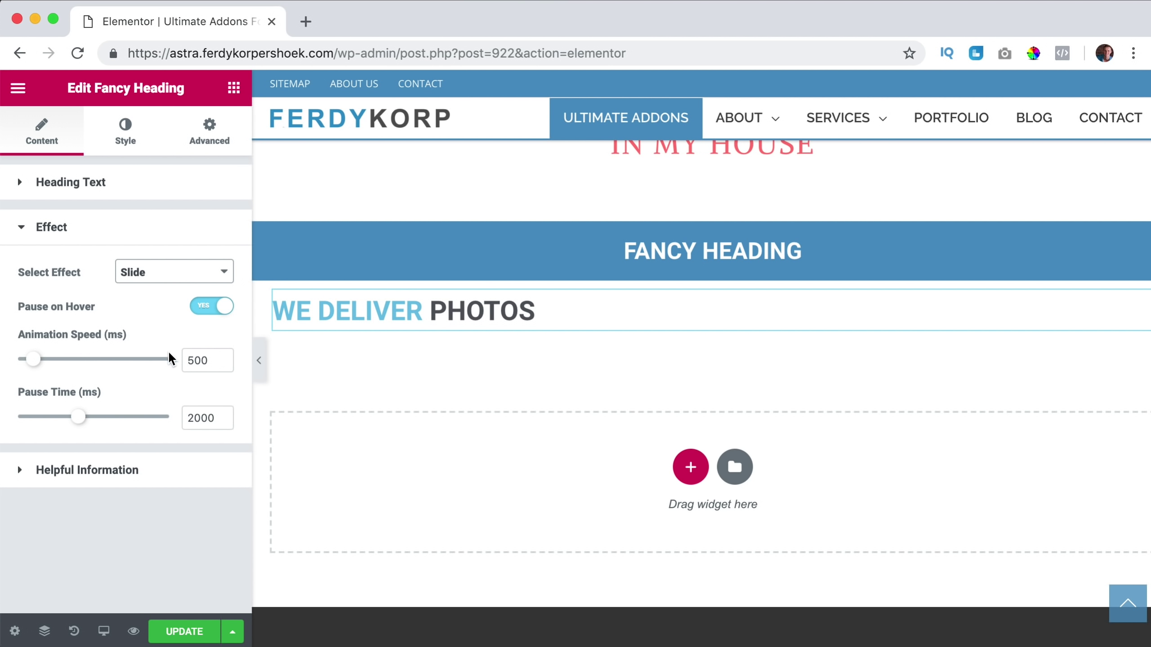
Set the animation speed to 2000 ms and pause time to 100 ms.
click(215, 361)
key(Down)
text(2000)
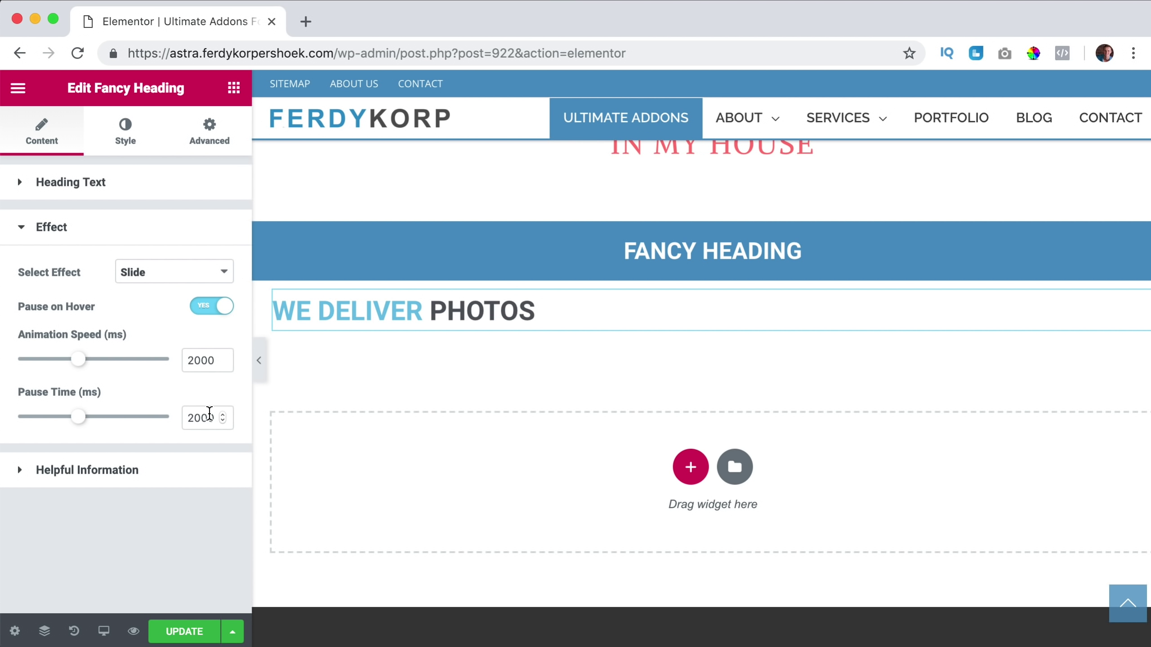
drag(216, 416, 159, 418)
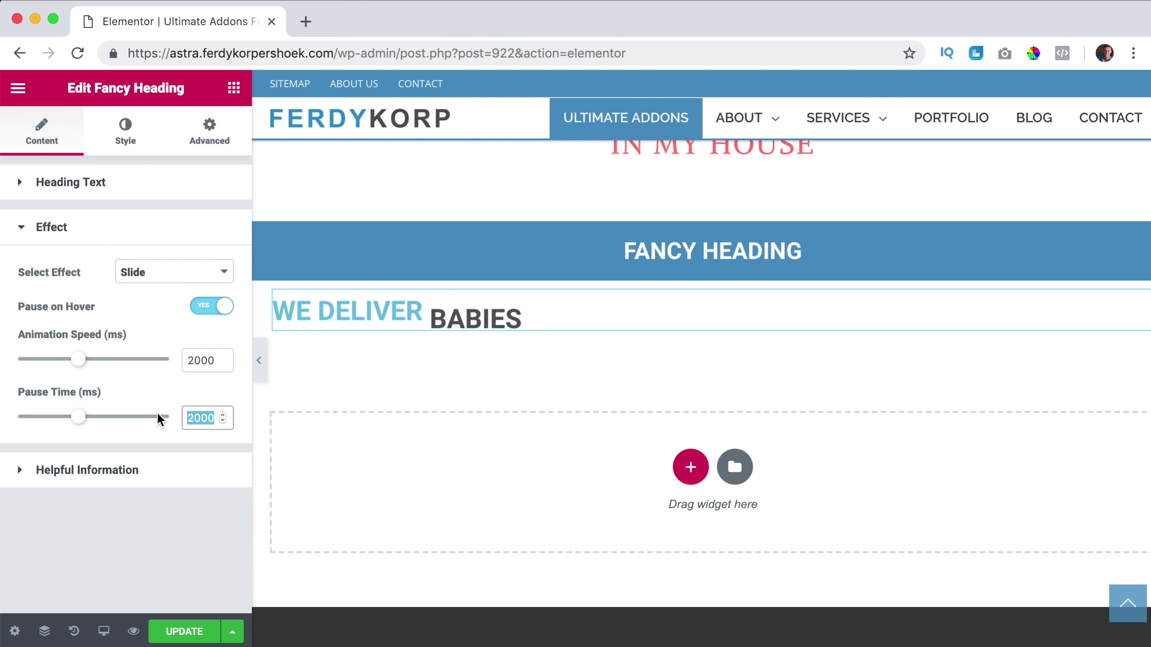
text(100)
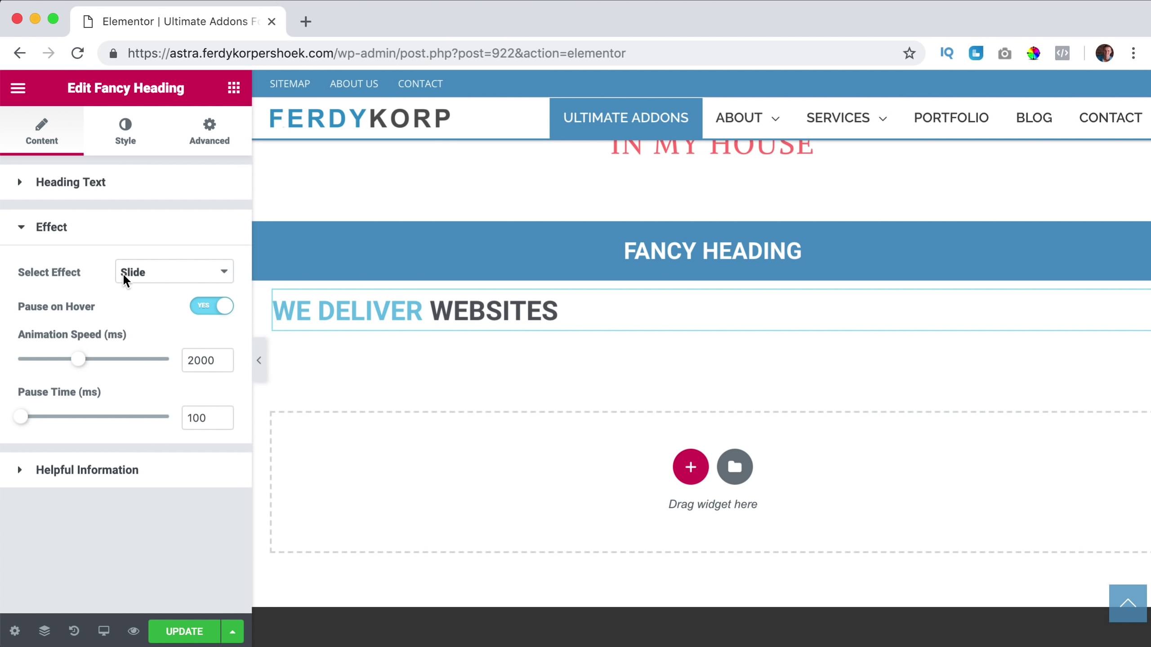
click(62, 183)
click(148, 411)
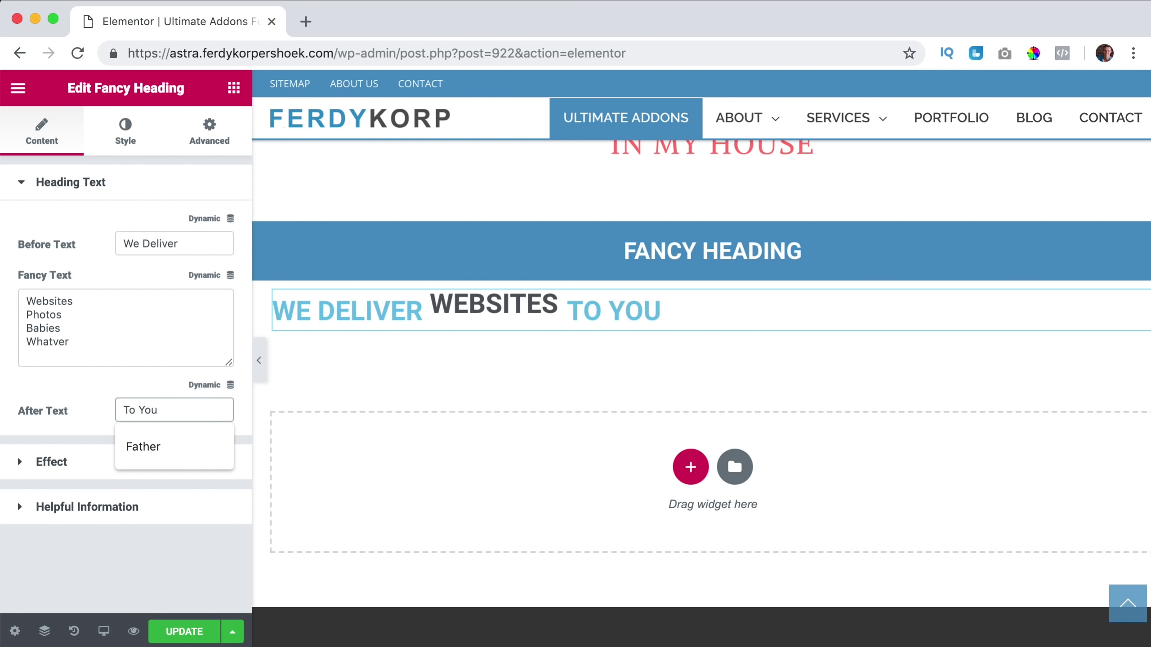
Add 'To You' as the text after the rotating word.
click(92, 397)
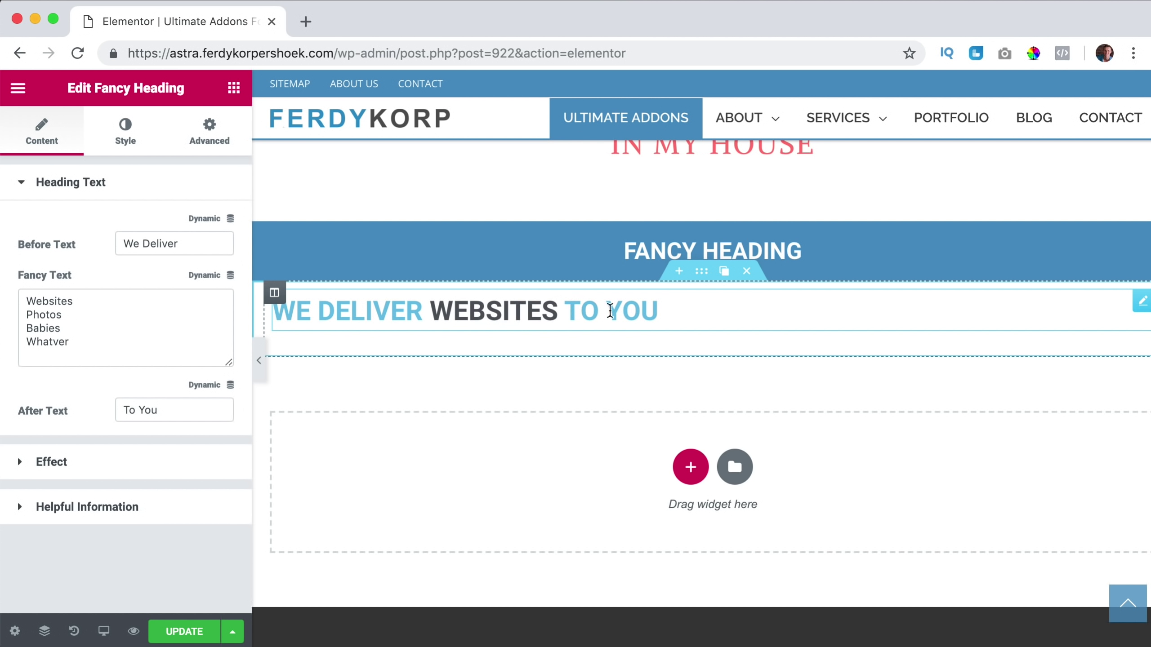
click(61, 183)
click(51, 226)
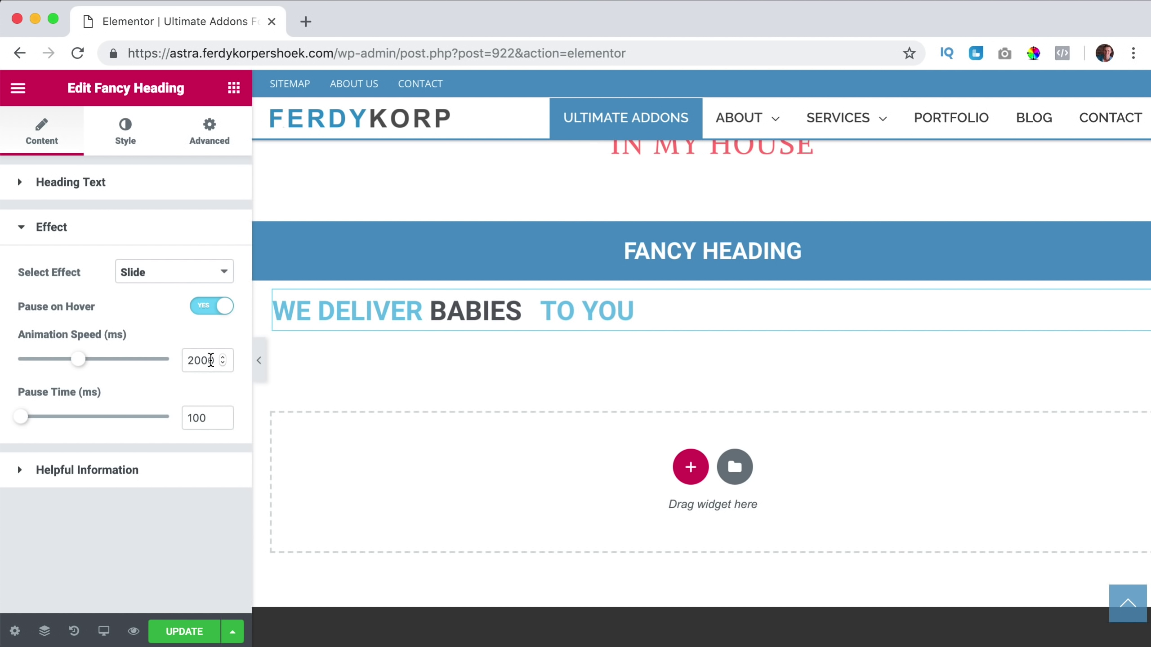
Set the slide animation speed to 700 ms and pause time to 2000 ms.
double_click(207, 360)
text(700)
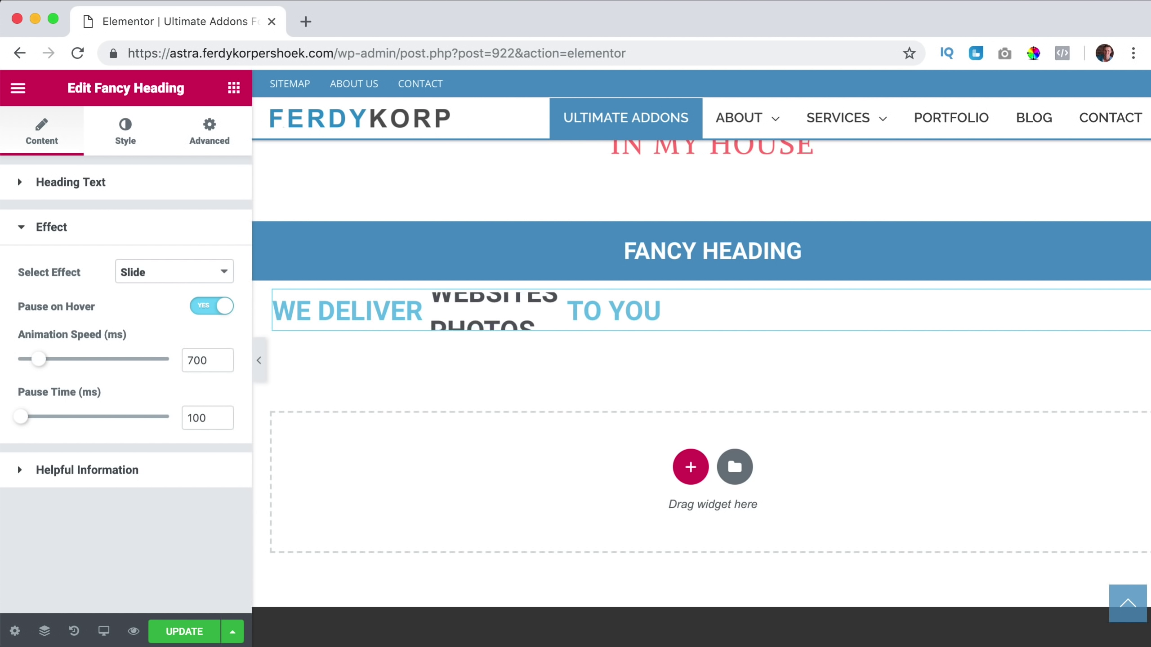
double_click(197, 417)
text(1000)
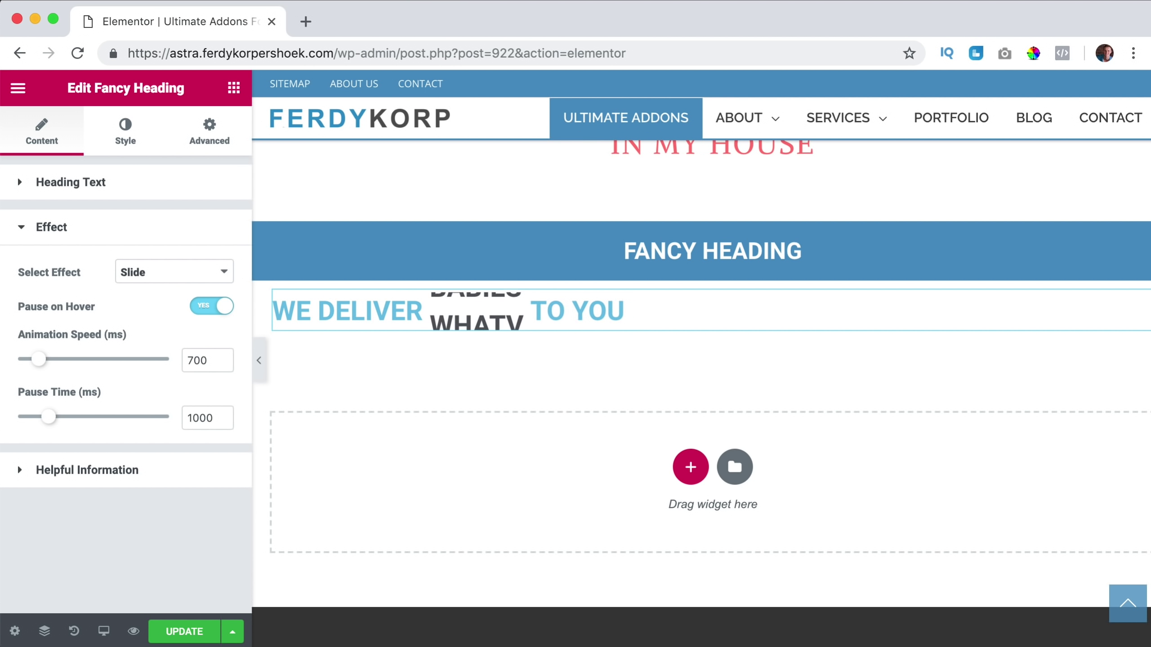
drag(210, 357, 136, 357)
key(Tab)
text(2000)
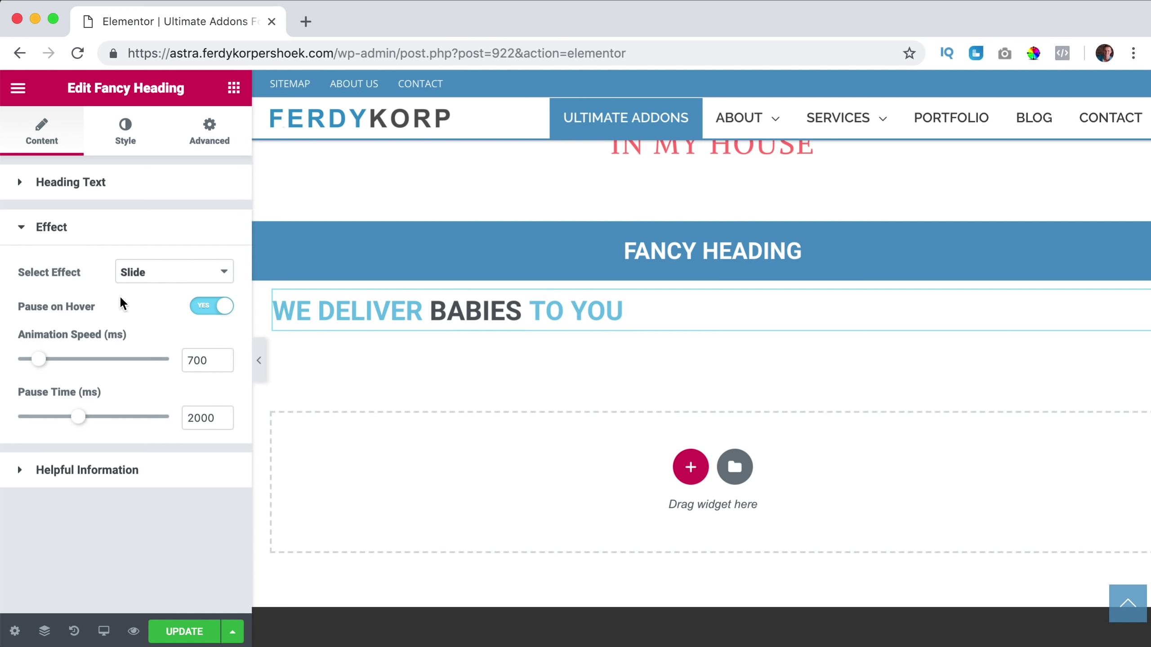
Make the fancy heading an H2 and centre-align it.
click(119, 152)
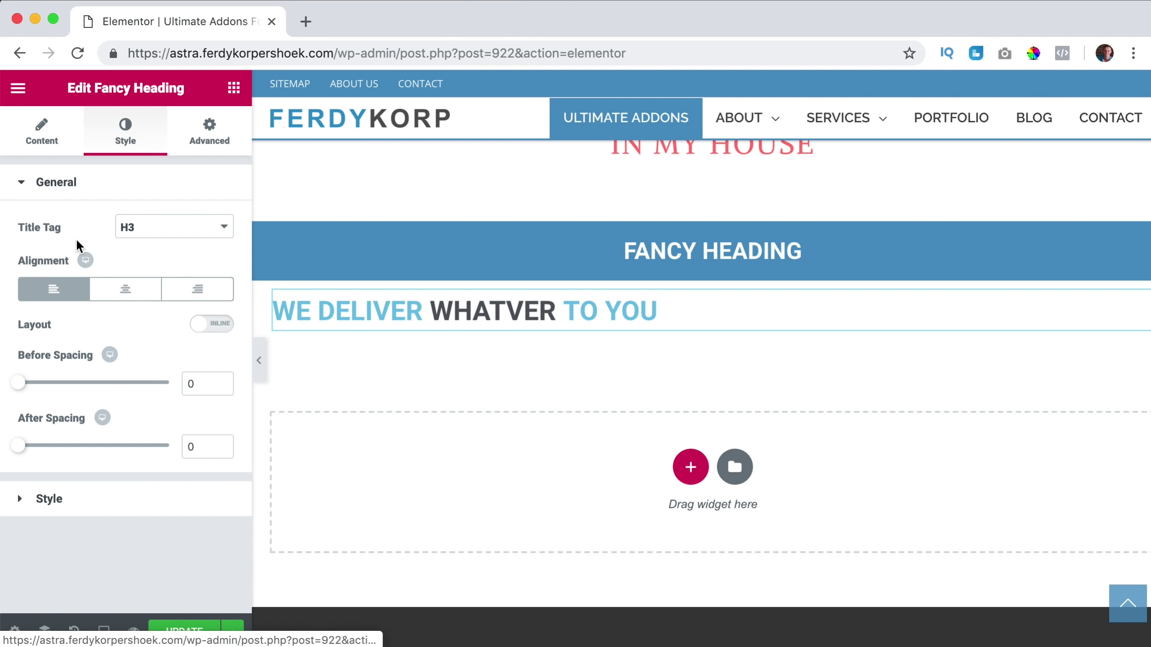
click(138, 236)
click(145, 211)
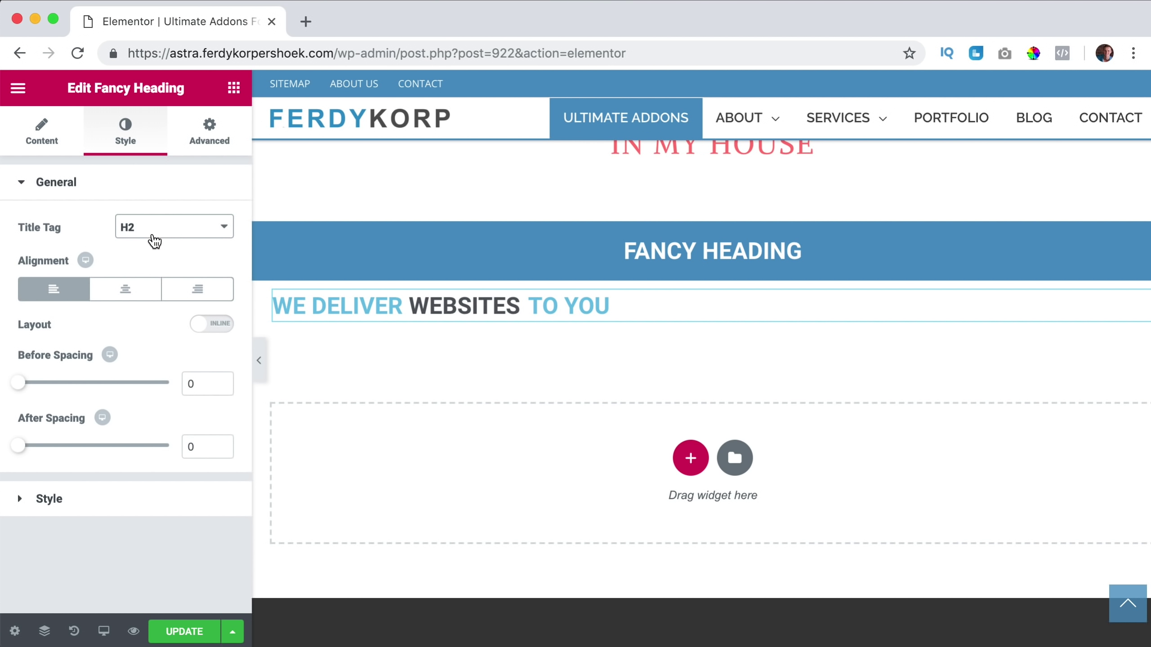
click(124, 290)
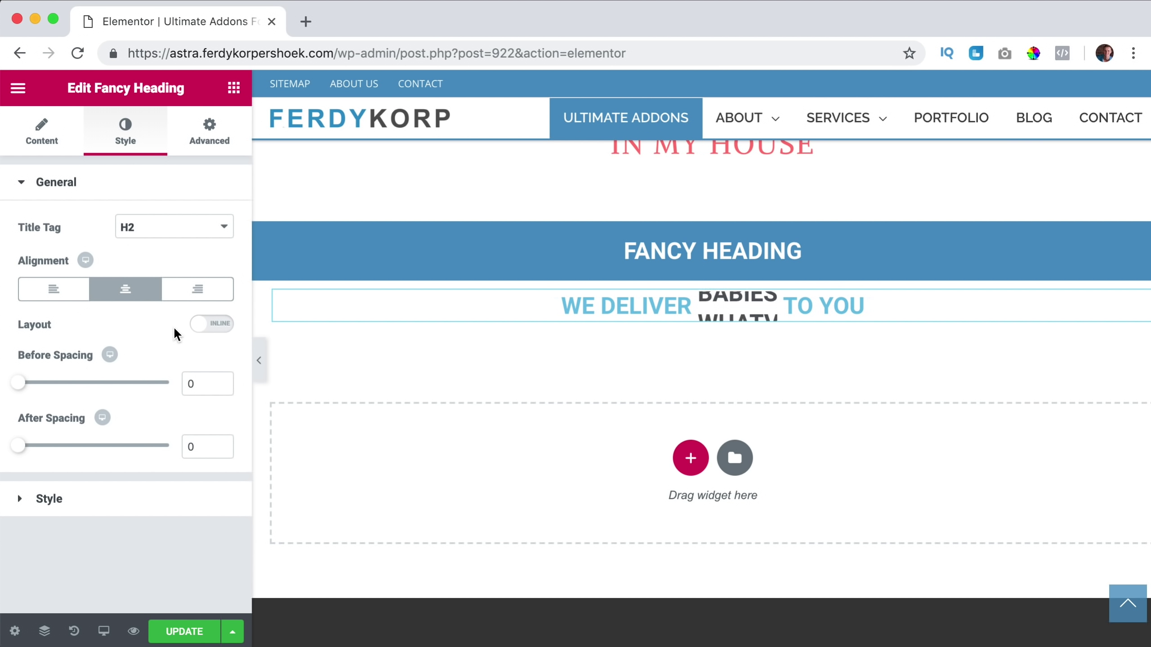
Try the stacked layout and spacing sliders, keeping inline layout with 0 spacing.
click(209, 331)
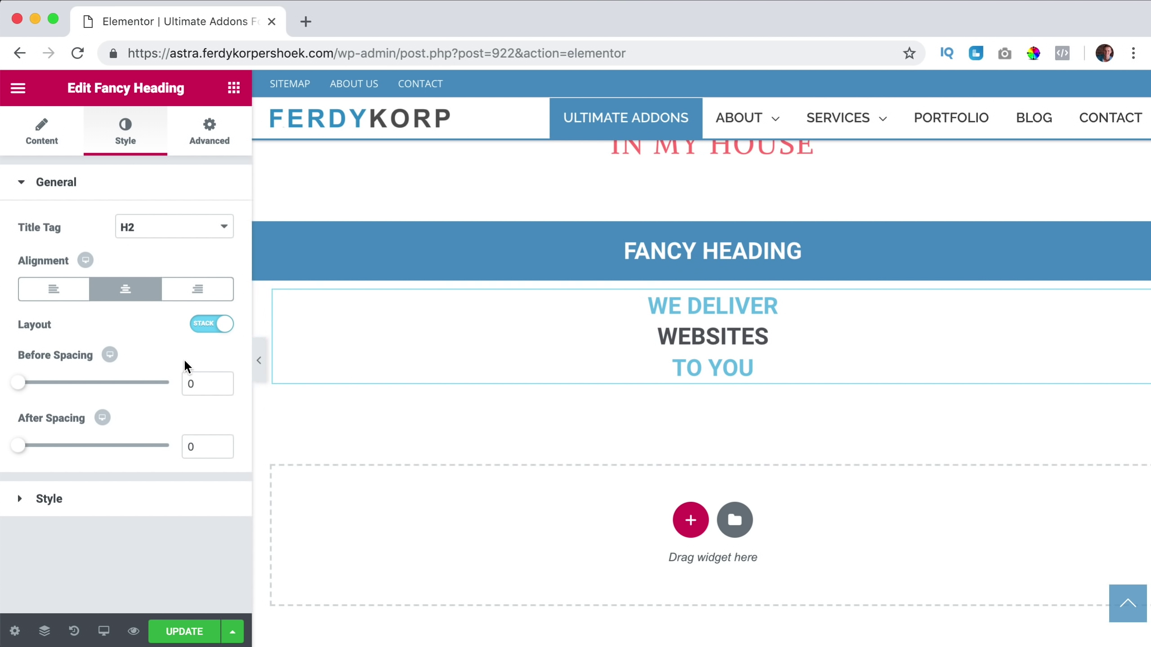
click(205, 328)
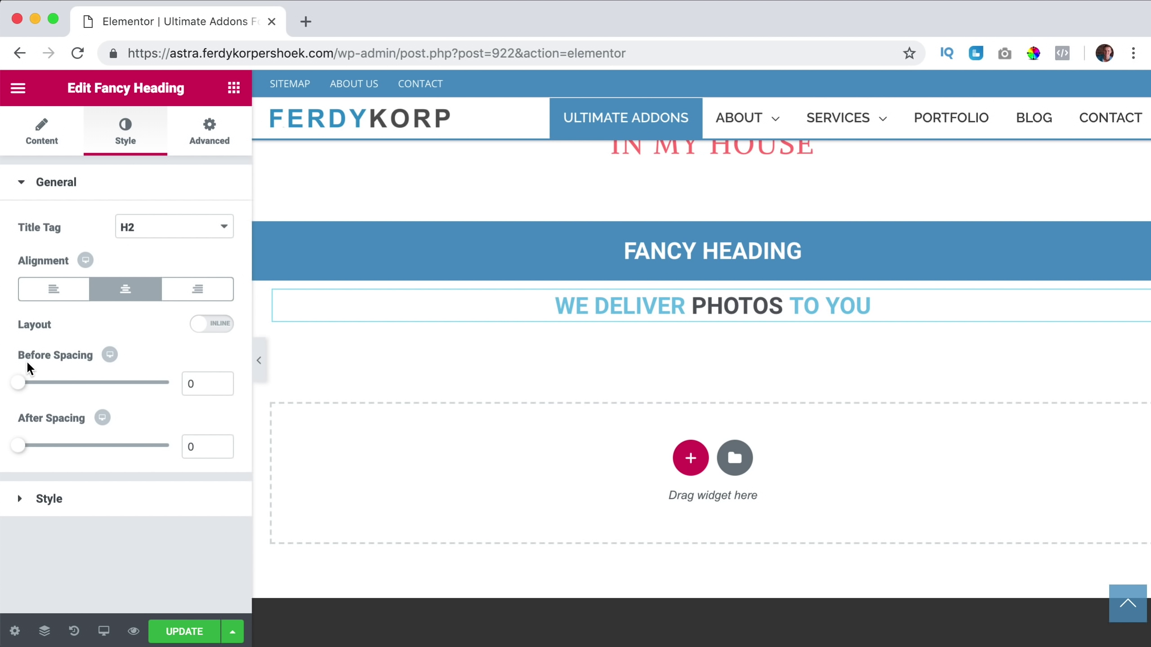
mouse_move(22, 388)
mouse_down()
mouse_move(49, 391)
mouse_move(7, 388)
mouse_up()
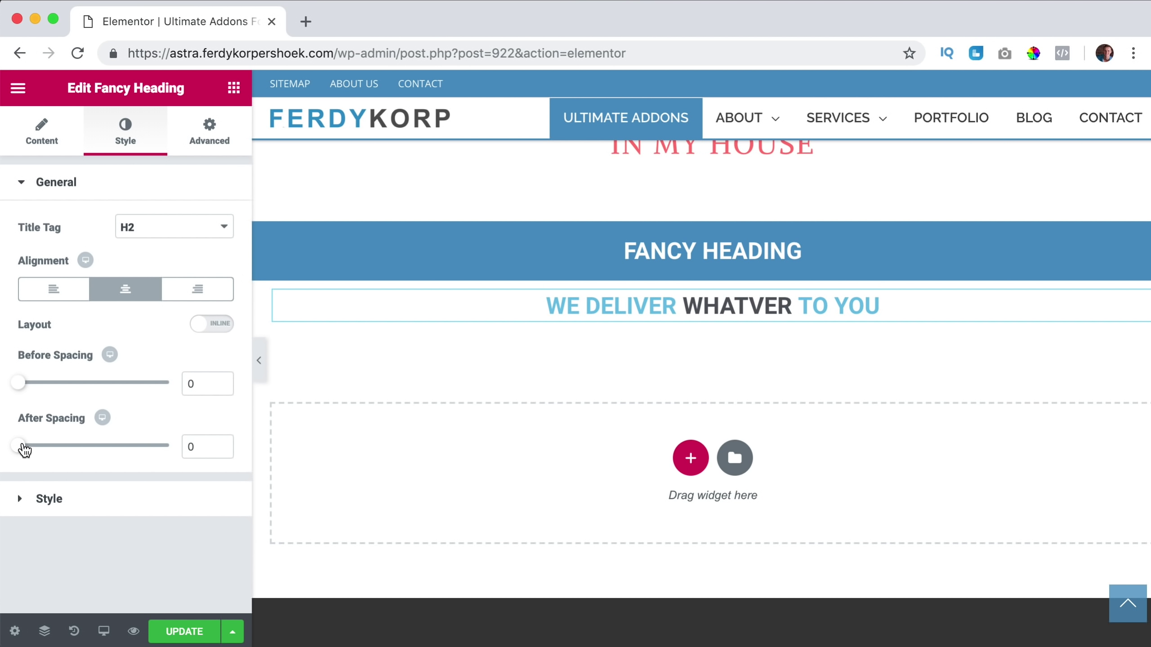
mouse_move(21, 449)
mouse_down()
mouse_move(44, 453)
mouse_move(14, 448)
mouse_up()
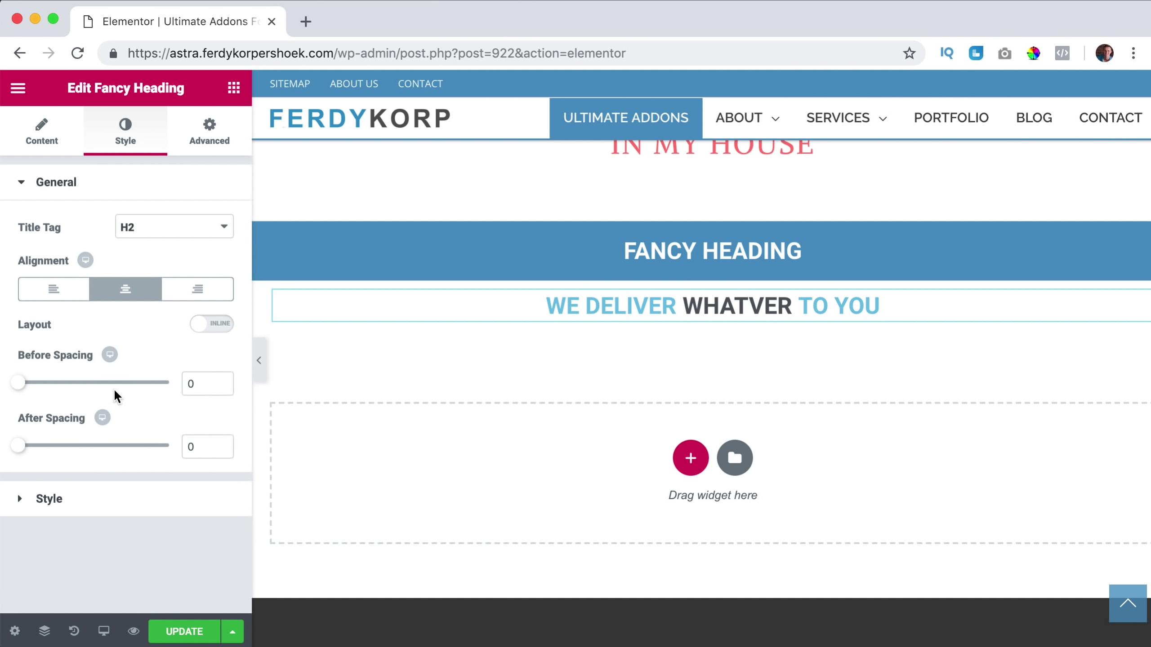
Colour the heading text dark grey.
click(47, 498)
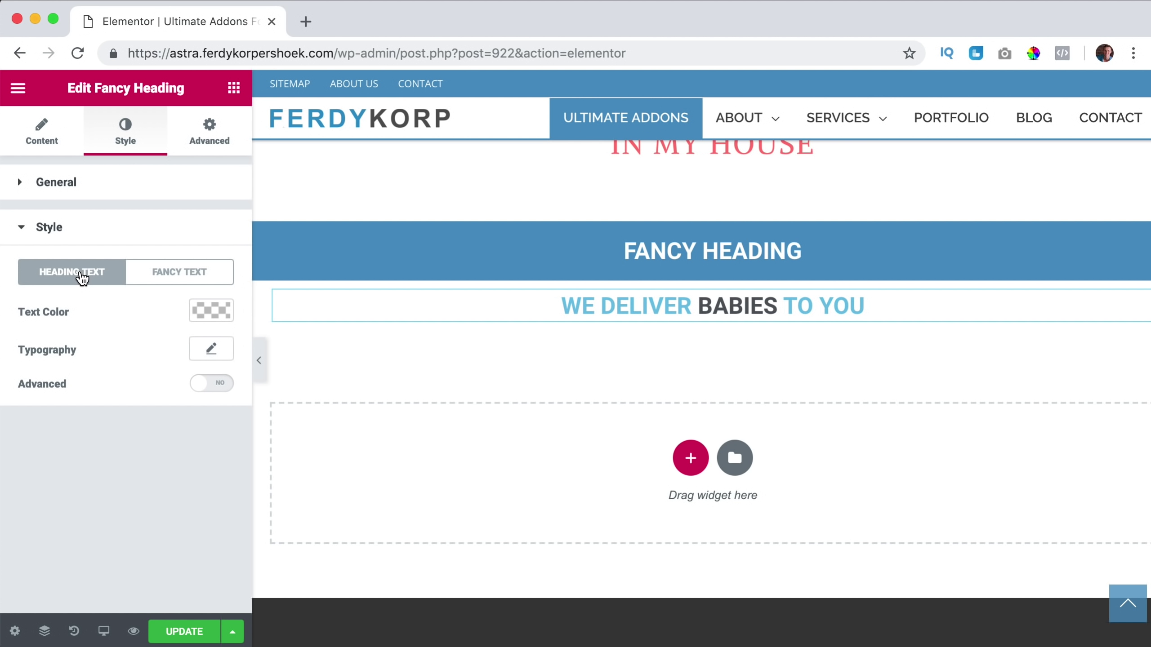
click(208, 309)
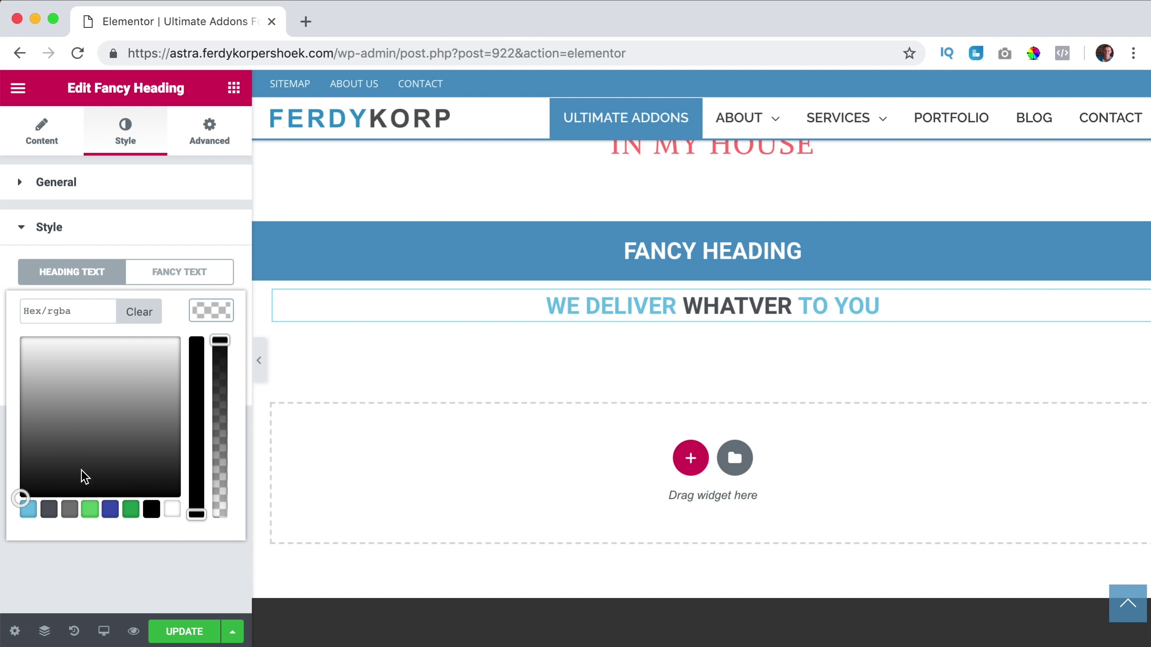
click(57, 507)
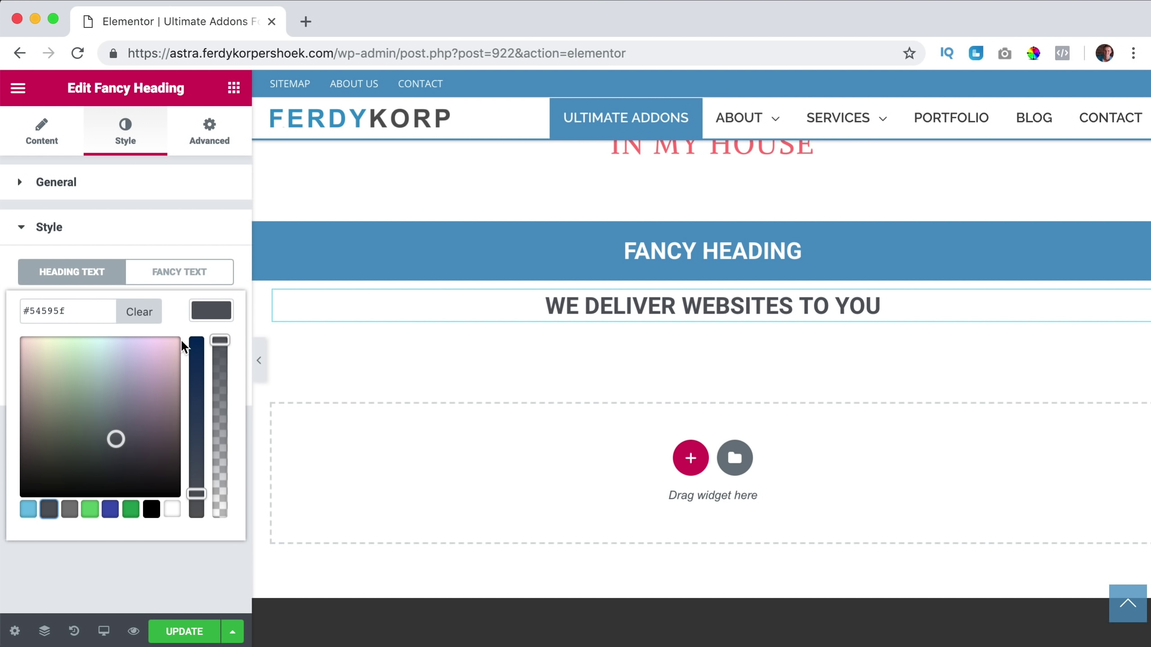
click(209, 313)
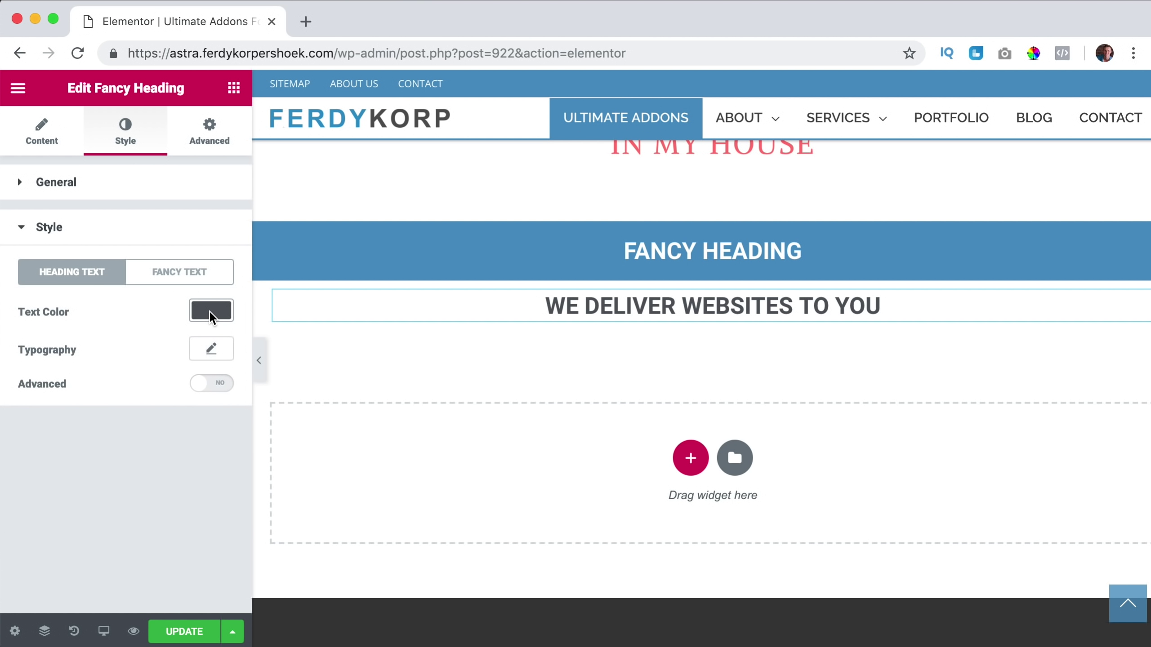
Set the rotating word's fancy text colour to orange #ea6d00.
click(188, 275)
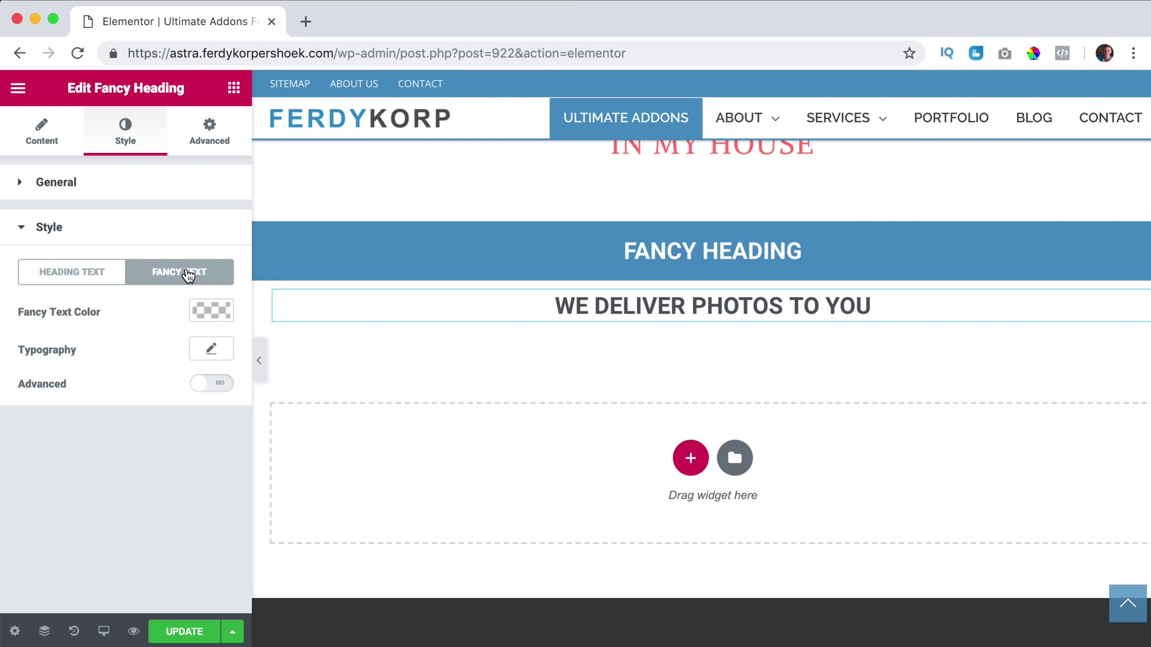
click(213, 306)
mouse_move(113, 437)
mouse_down()
mouse_move(162, 378)
mouse_move(41, 357)
mouse_up()
drag(193, 419, 196, 340)
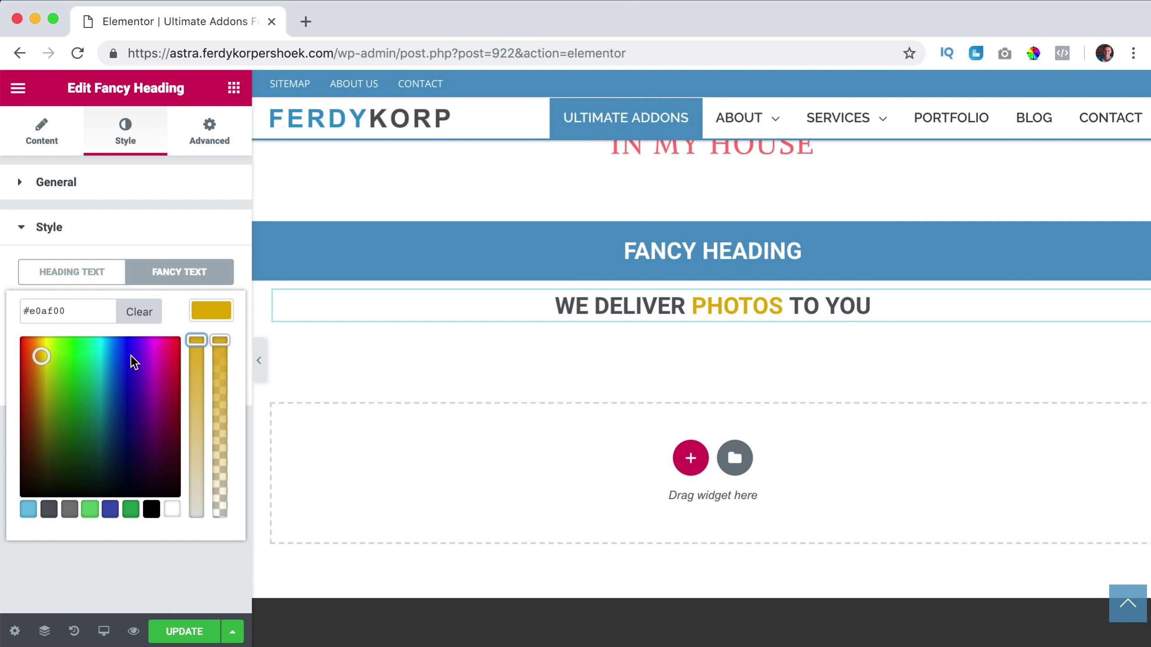
drag(40, 357, 34, 350)
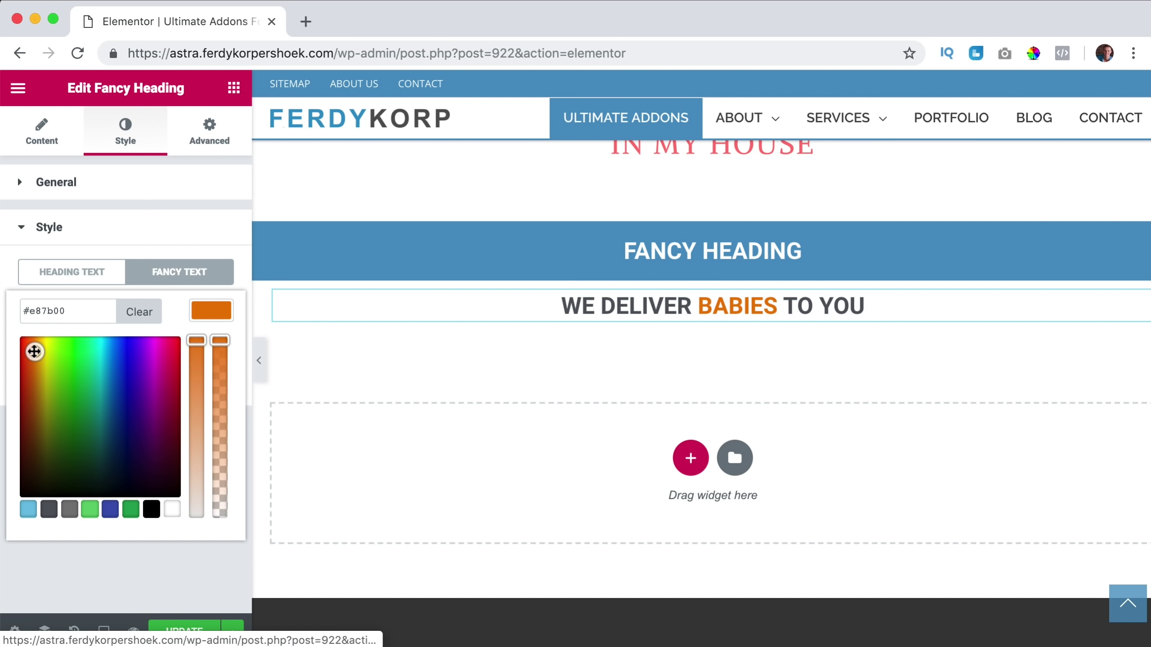
click(203, 314)
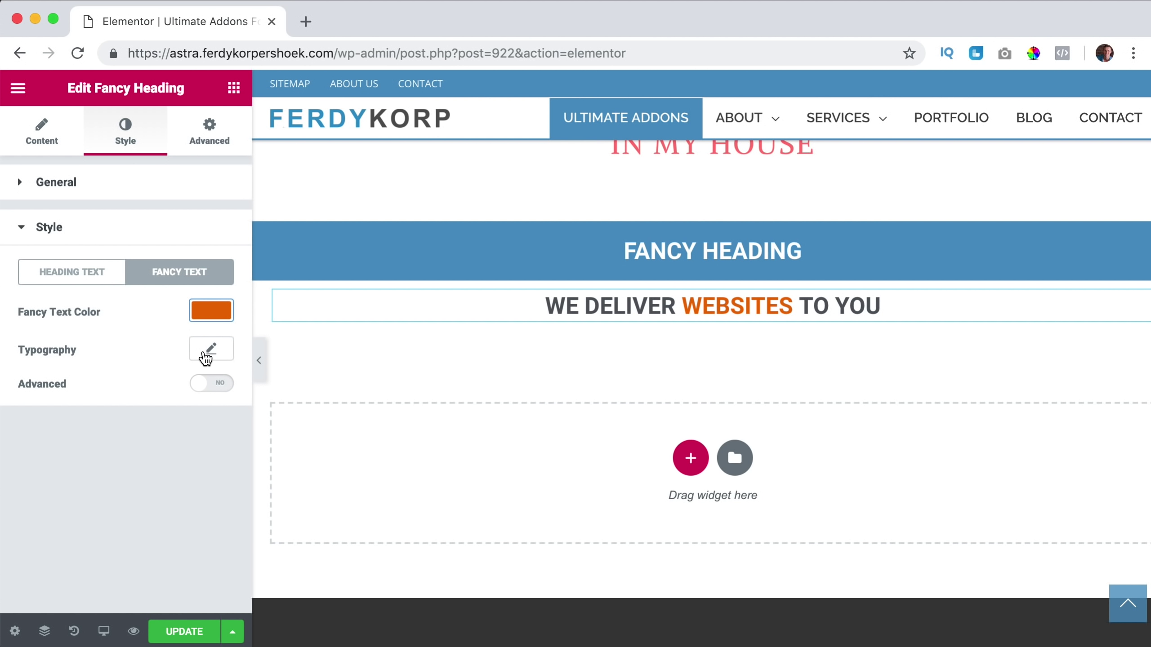
Give the rotating word a classic BG.jpg background image sized to Cover.
click(213, 384)
scroll(134, 378, down, 2)
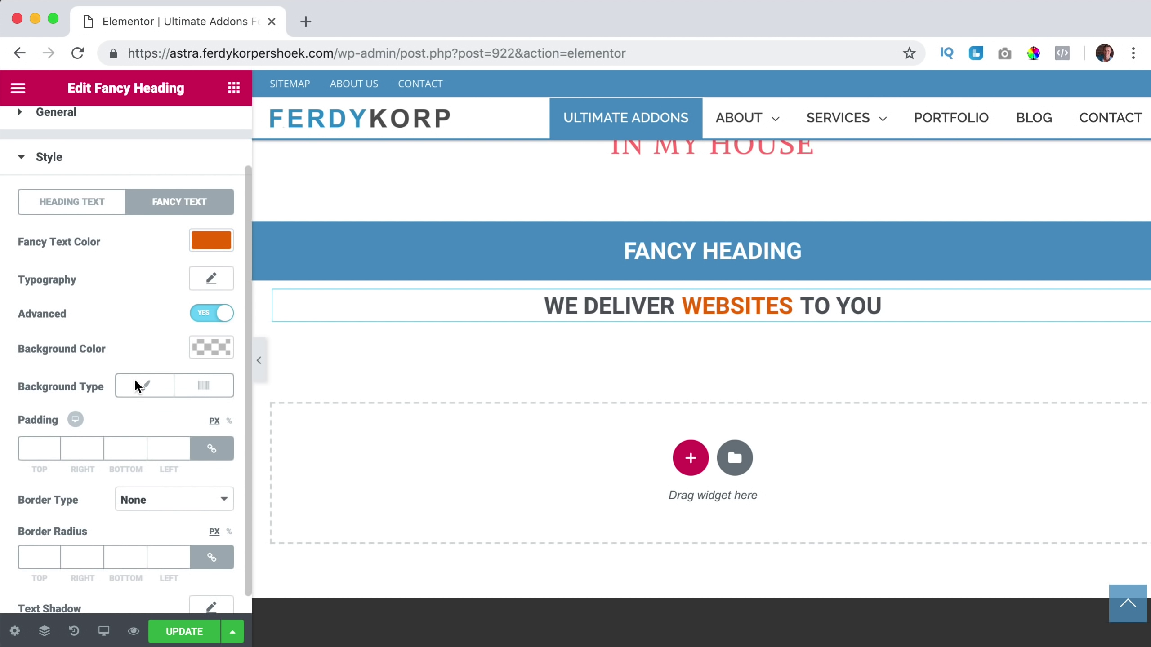
click(204, 345)
click(203, 345)
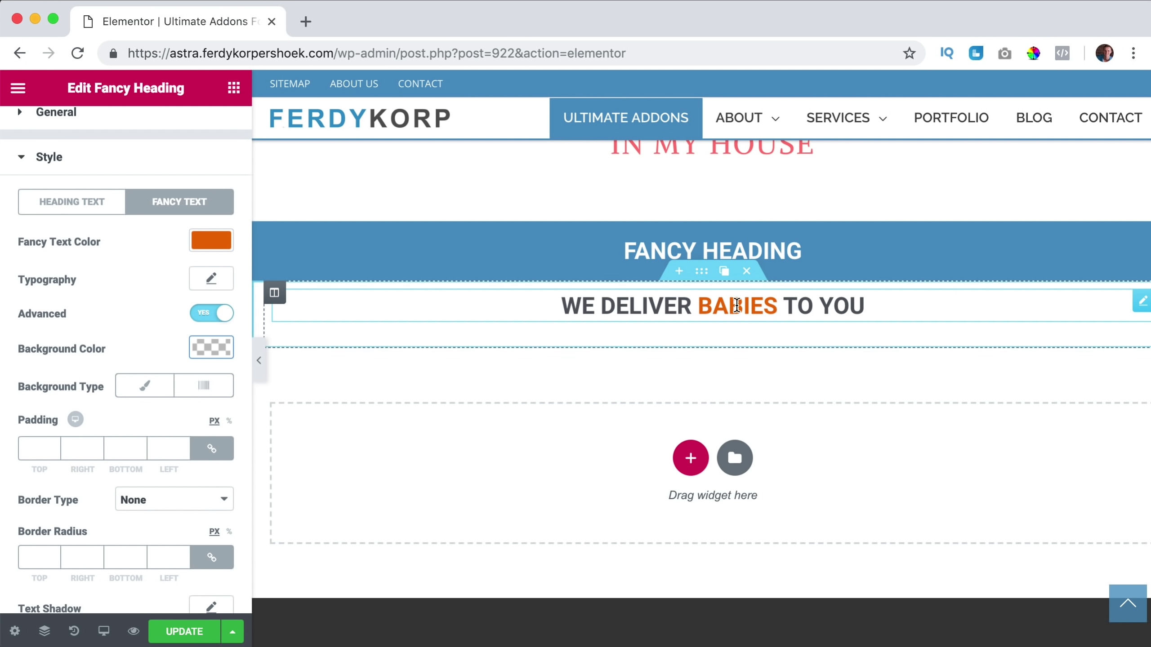
click(142, 394)
click(104, 499)
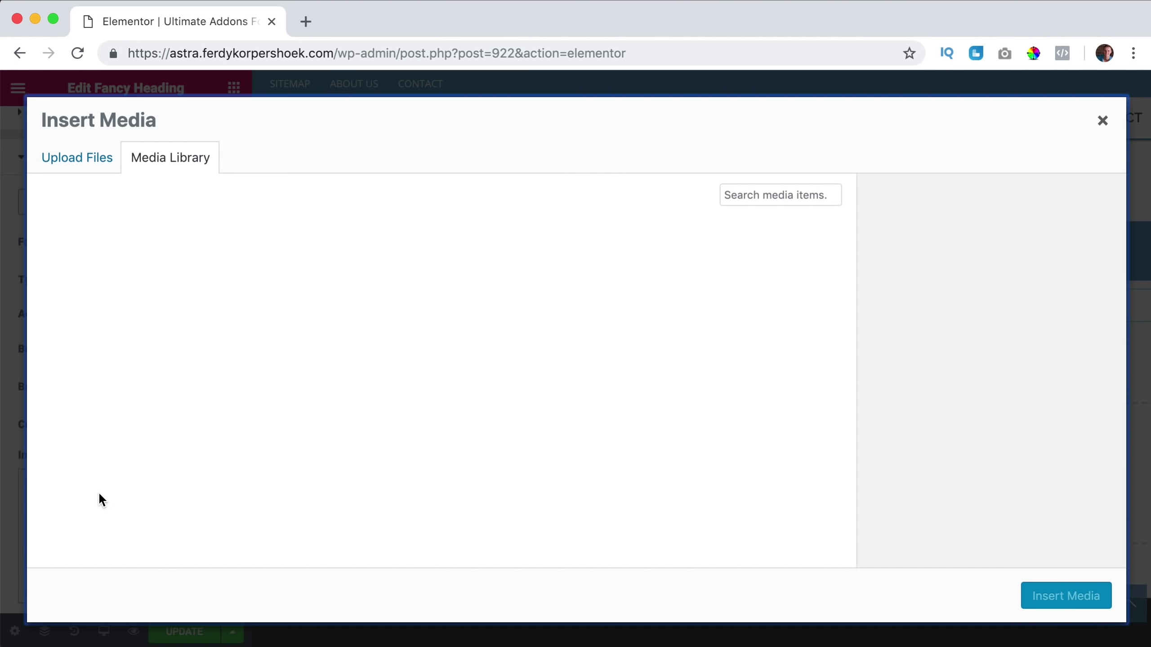
click(120, 278)
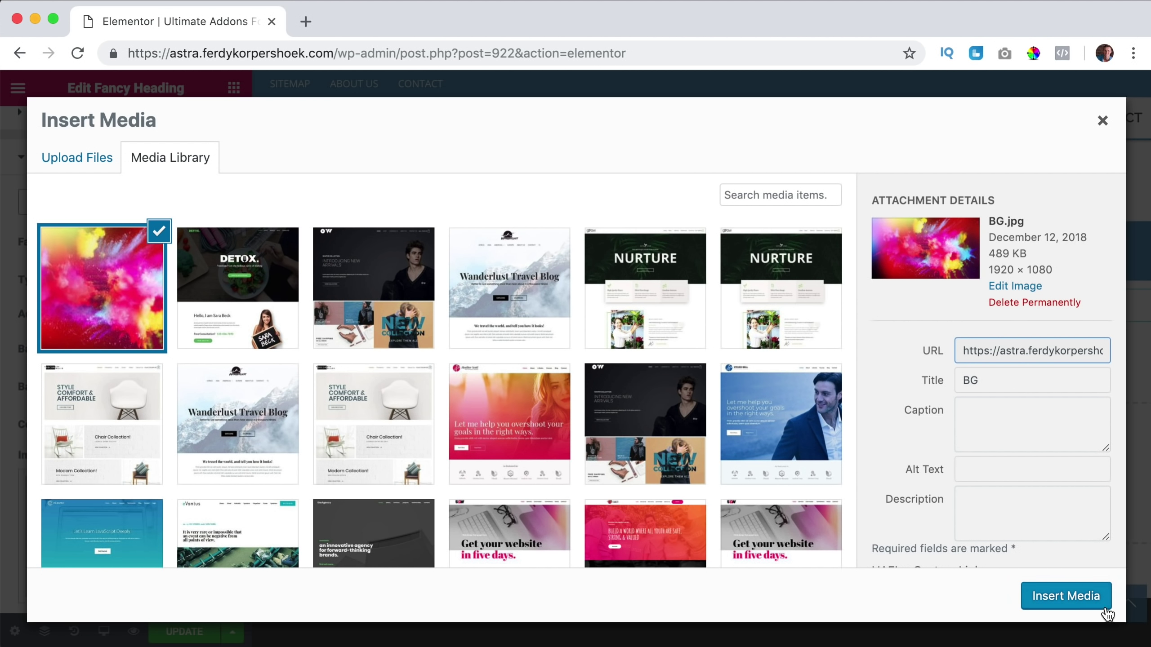
click(1085, 606)
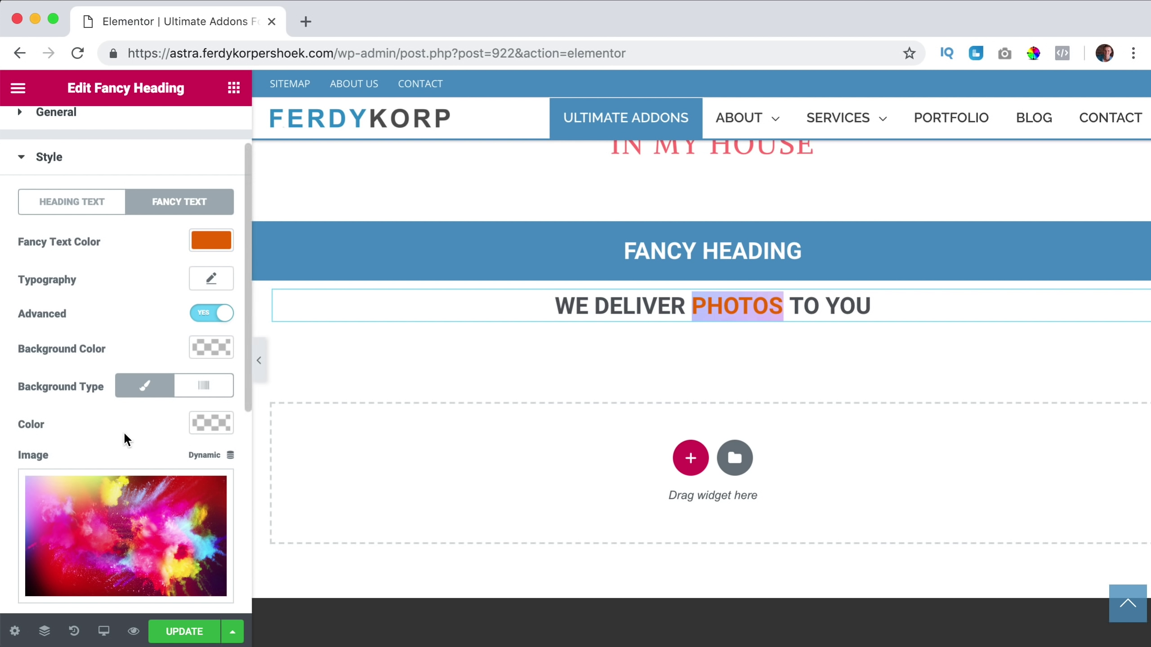
scroll(124, 432, down, 5)
scroll(135, 539, down, 1)
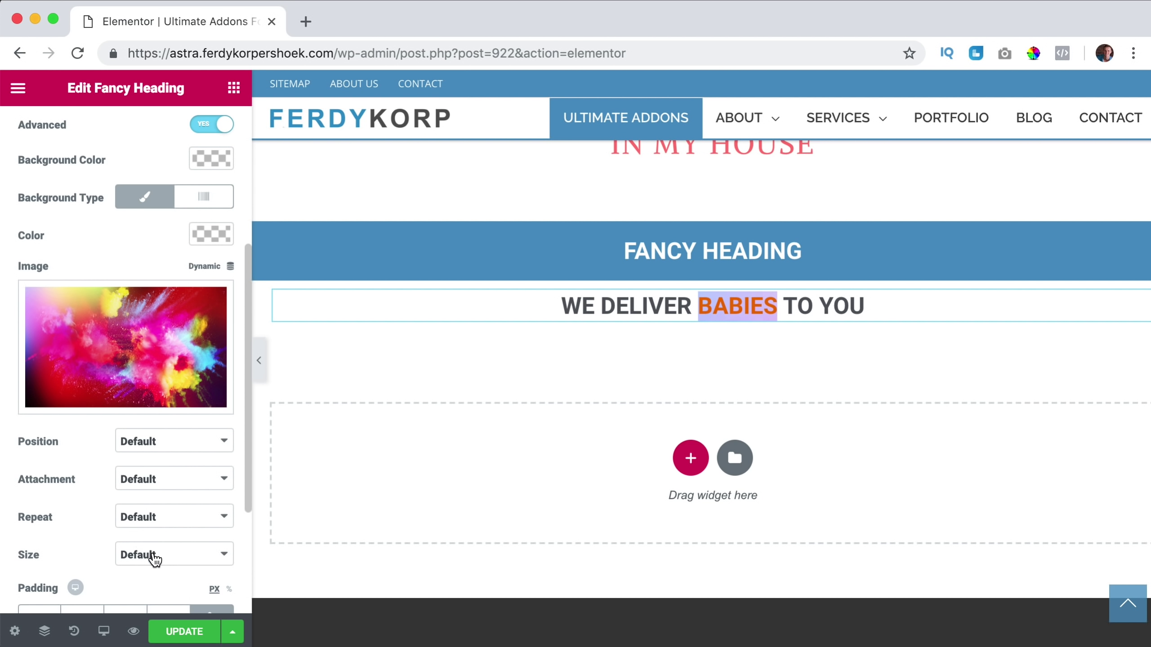
click(154, 554)
click(155, 586)
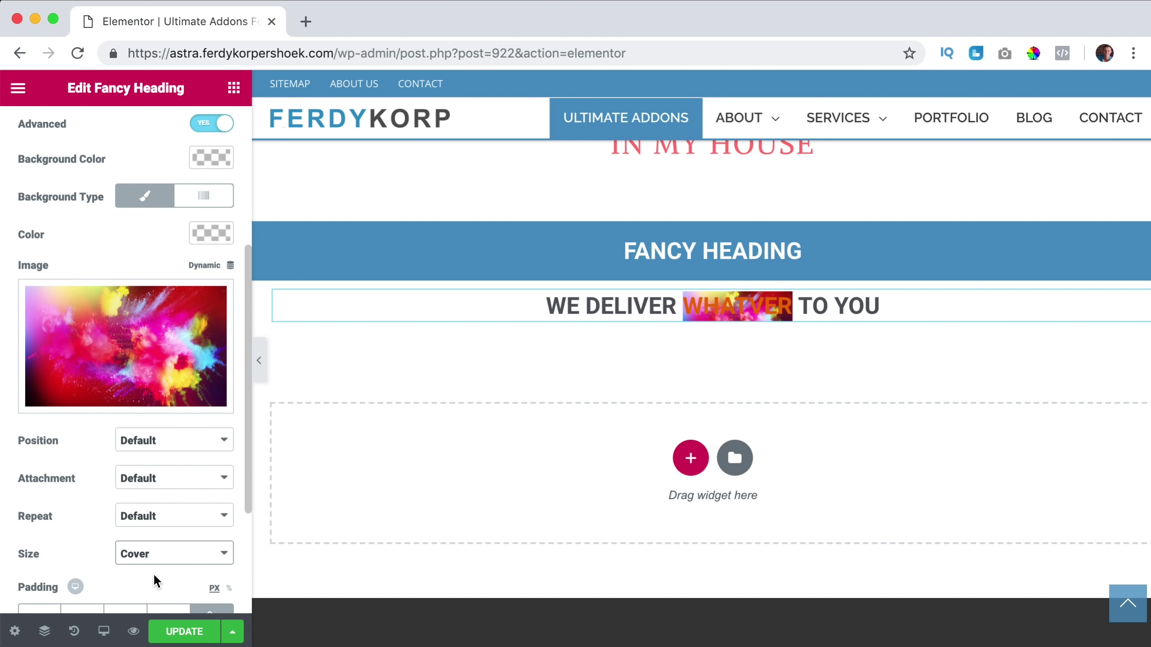
Make the rotating word's text white.
scroll(129, 422, up, 5)
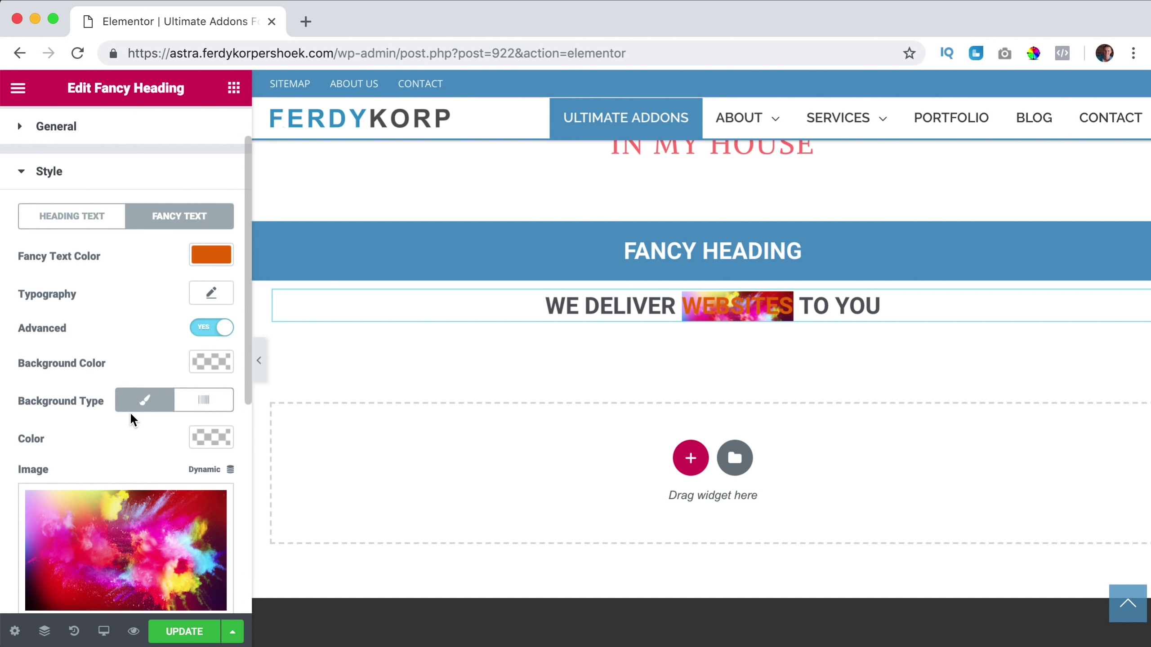
click(202, 256)
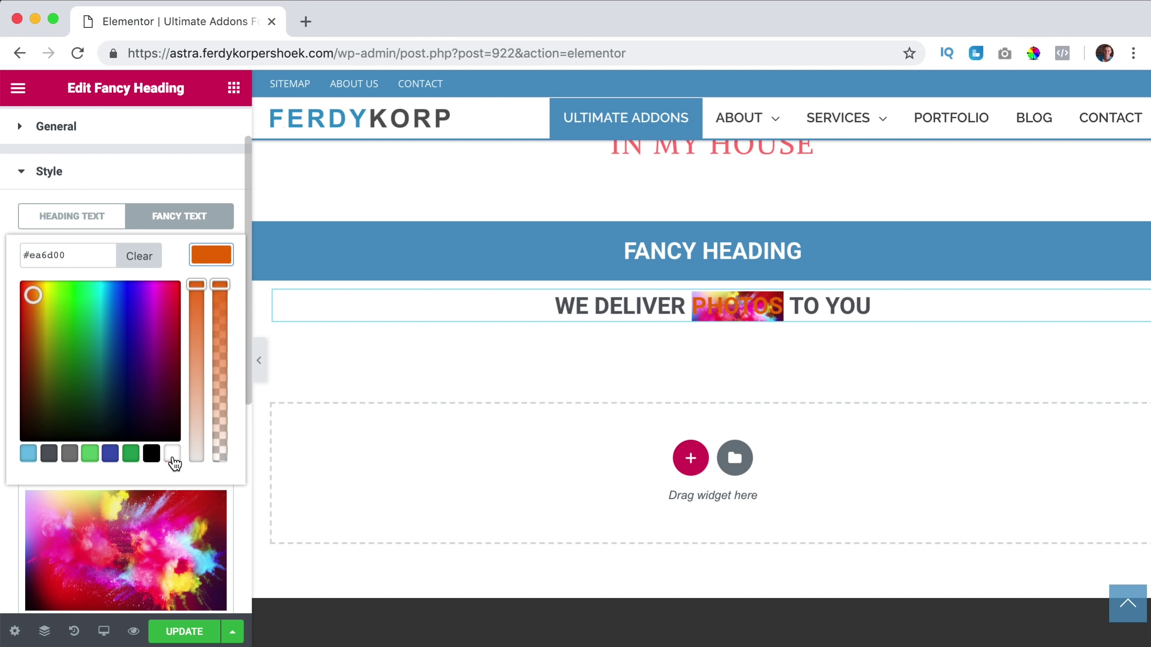
click(172, 453)
click(209, 256)
Unlink the rotating word's padding and set right and left padding to 8px.
scroll(110, 366, down, 7)
scroll(105, 385, down, 2)
click(211, 428)
click(97, 428)
text(6)
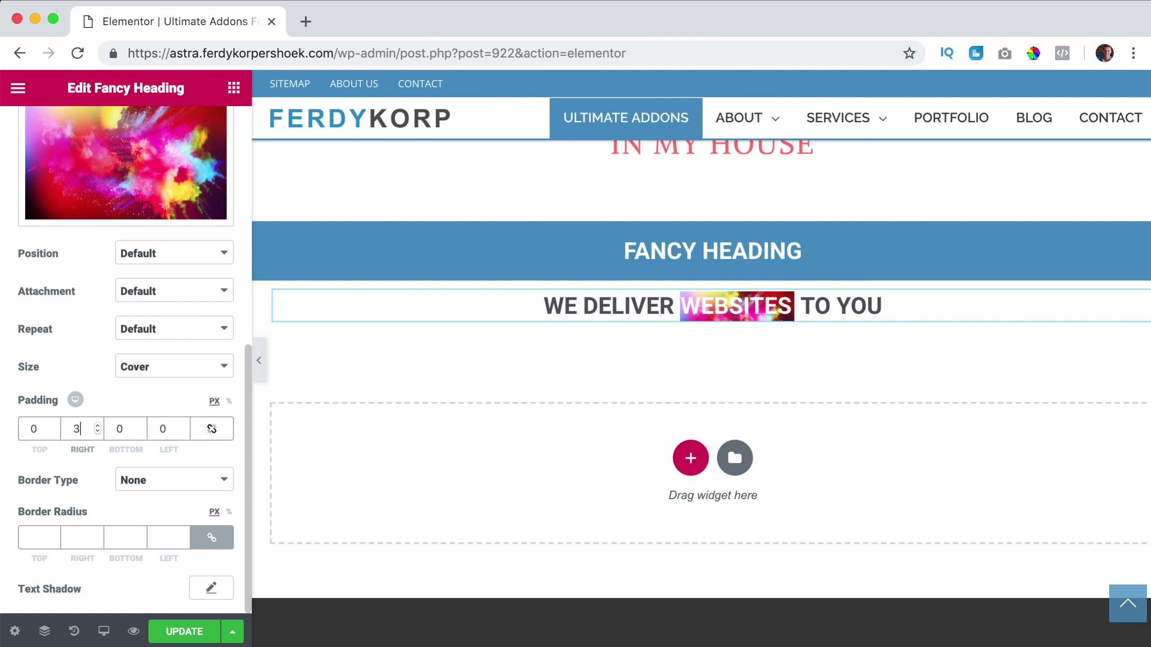
key(BackSpace)
text(8)
key(Tab)
key(Tab)
text(2)
key(BackSpace)
text(8)
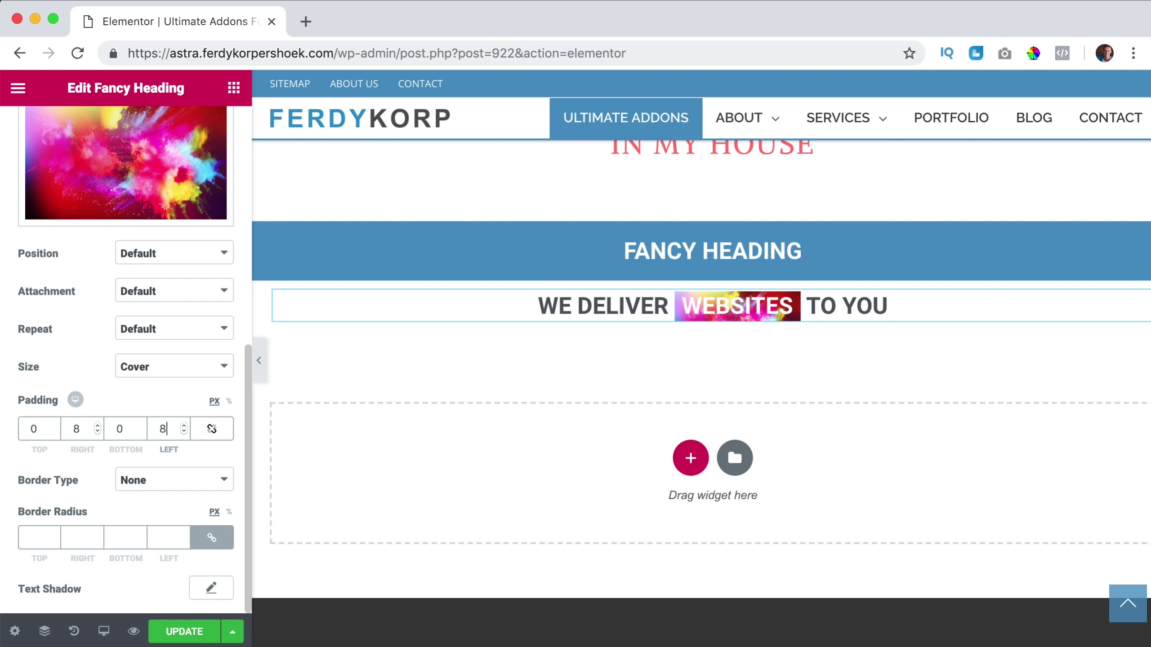
scroll(96, 375, up, 7)
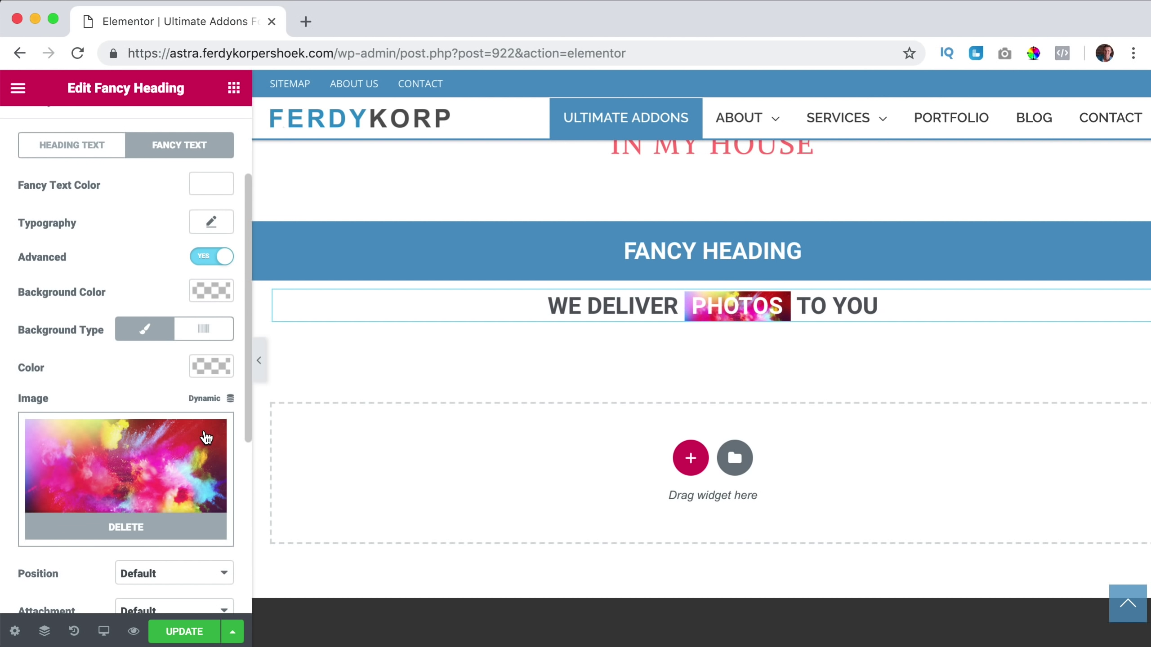
Remove the background image from the rotating word and give it a solid coral-red background colour.
click(173, 527)
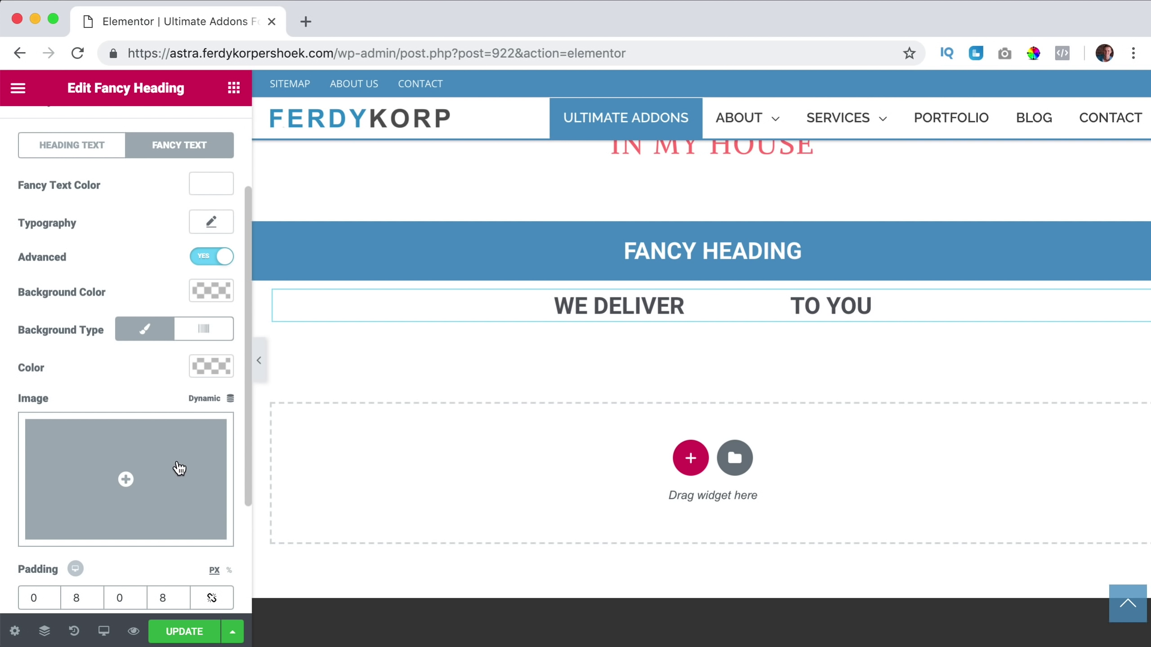
click(202, 366)
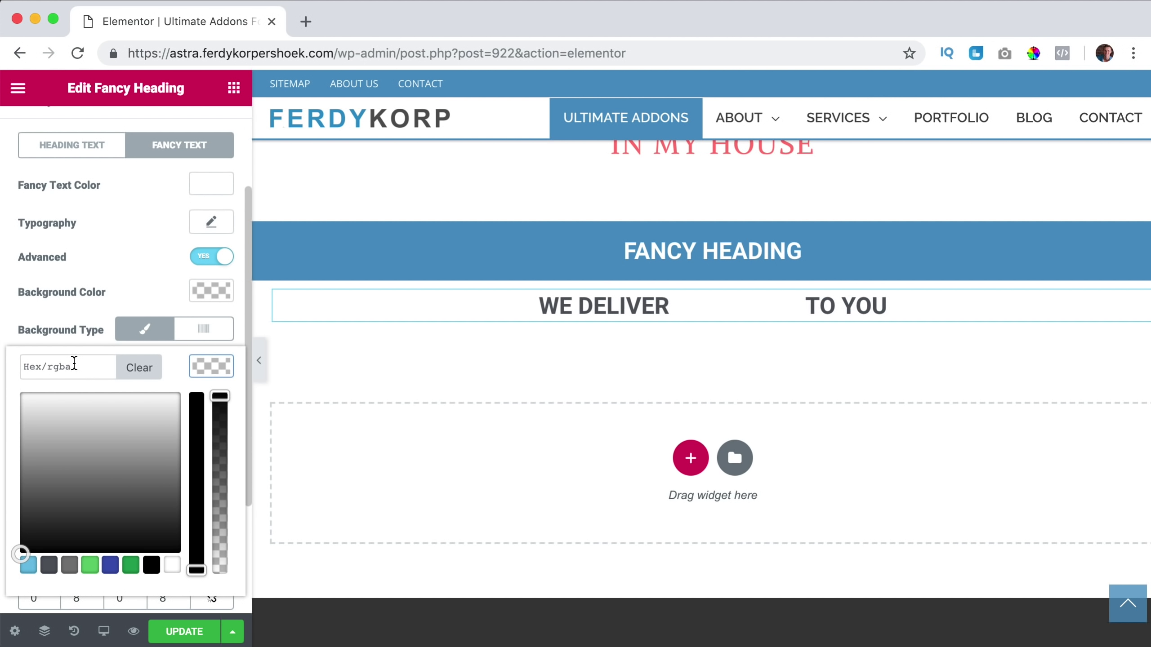
click(90, 565)
drag(39, 432, 26, 412)
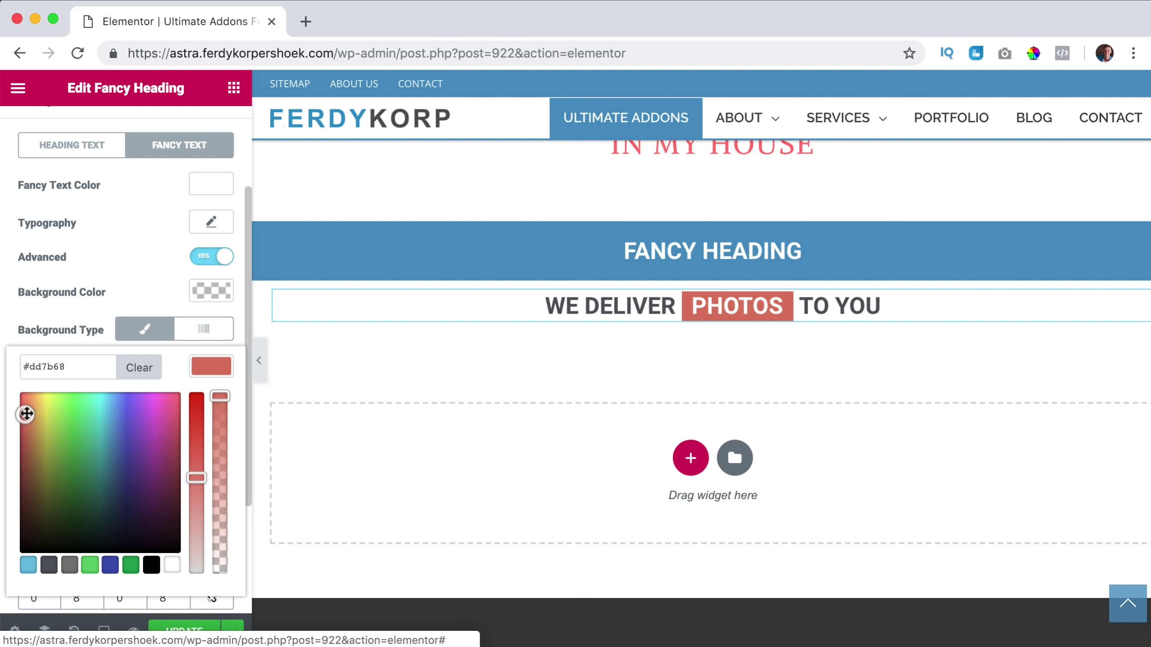
click(205, 366)
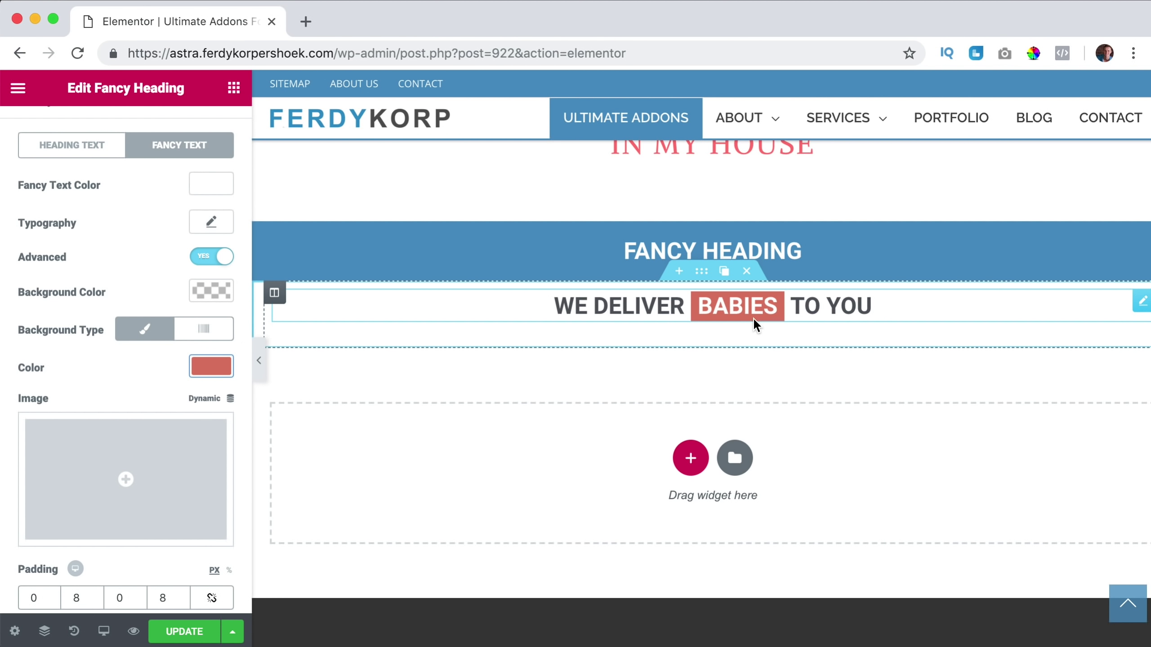
scroll(142, 353, up, 4)
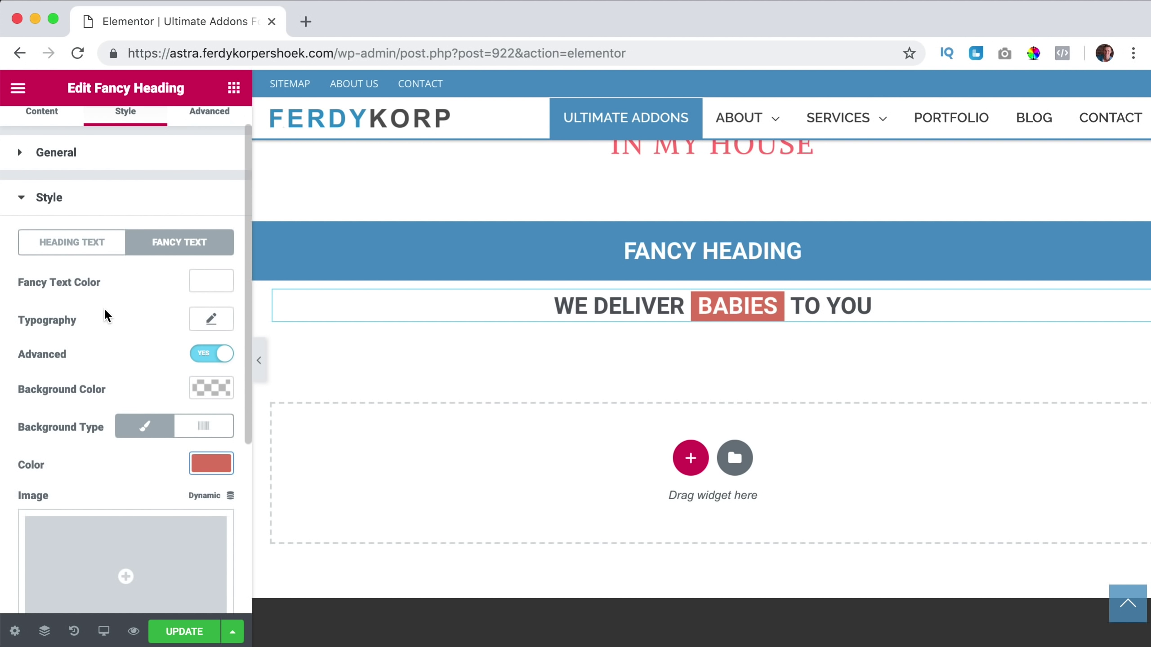
scroll(121, 318, down, 6)
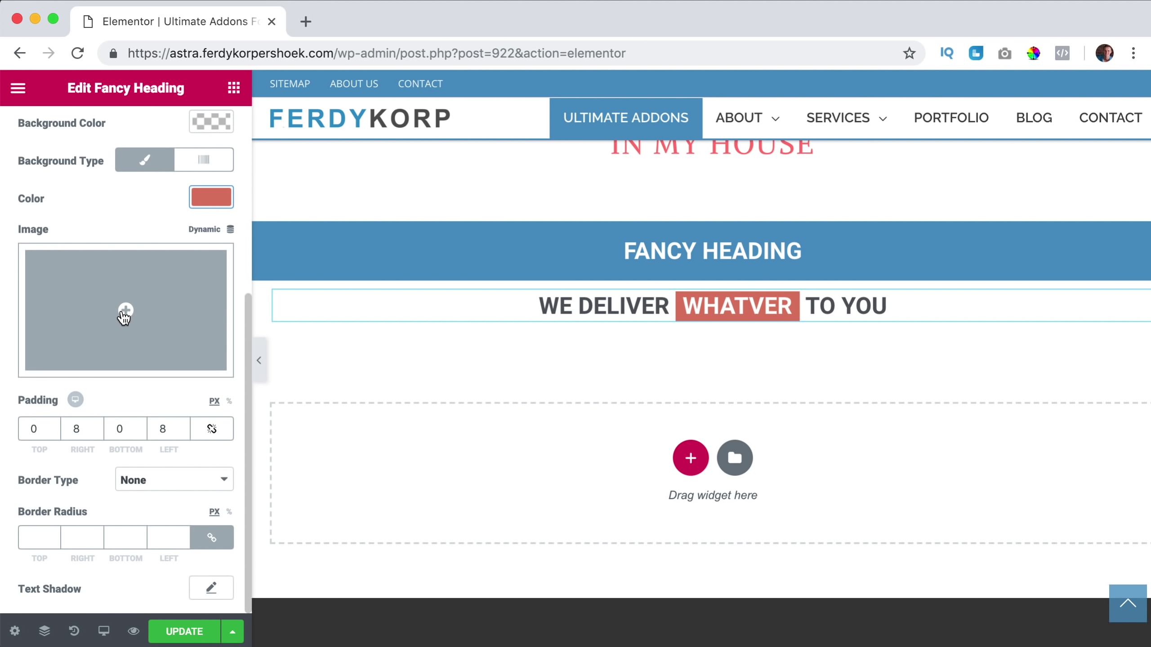
Set a 3px border radius on all corners of the red box, leaving text shadow unchanged.
click(37, 536)
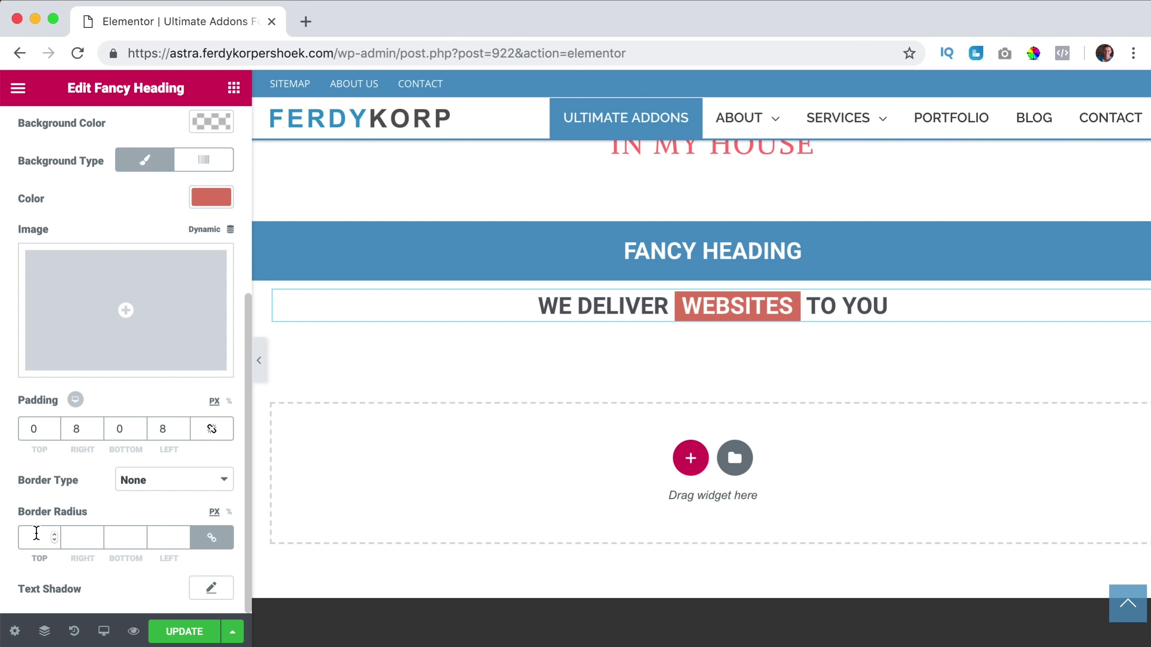
text(3)
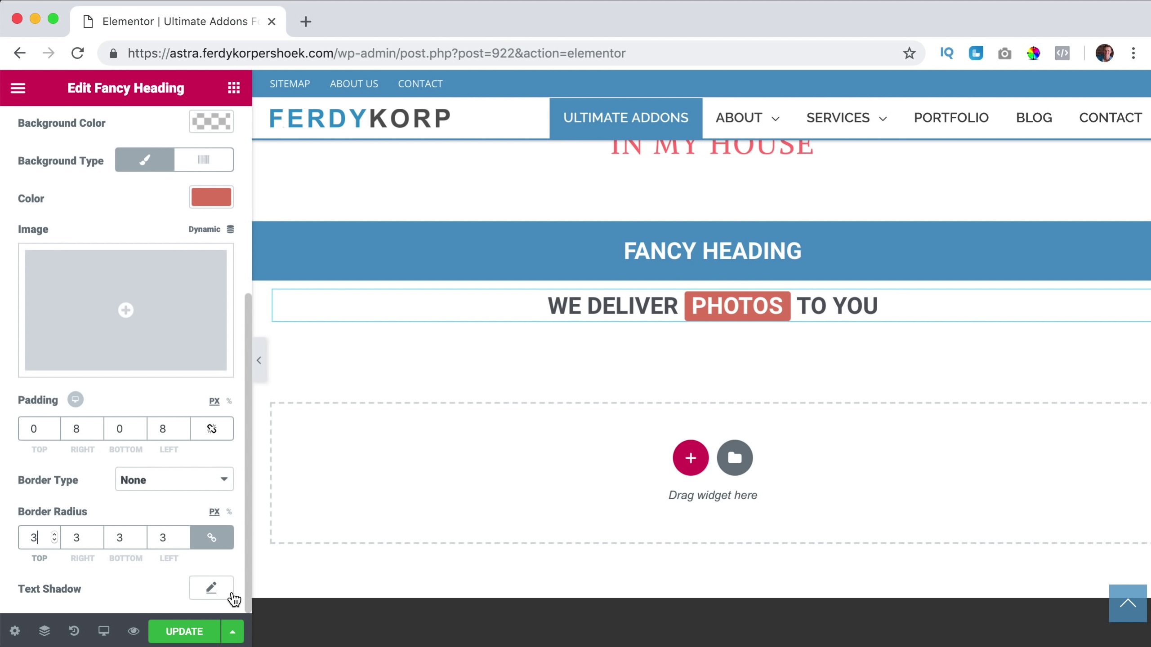
click(227, 593)
scroll(195, 525, down, 3)
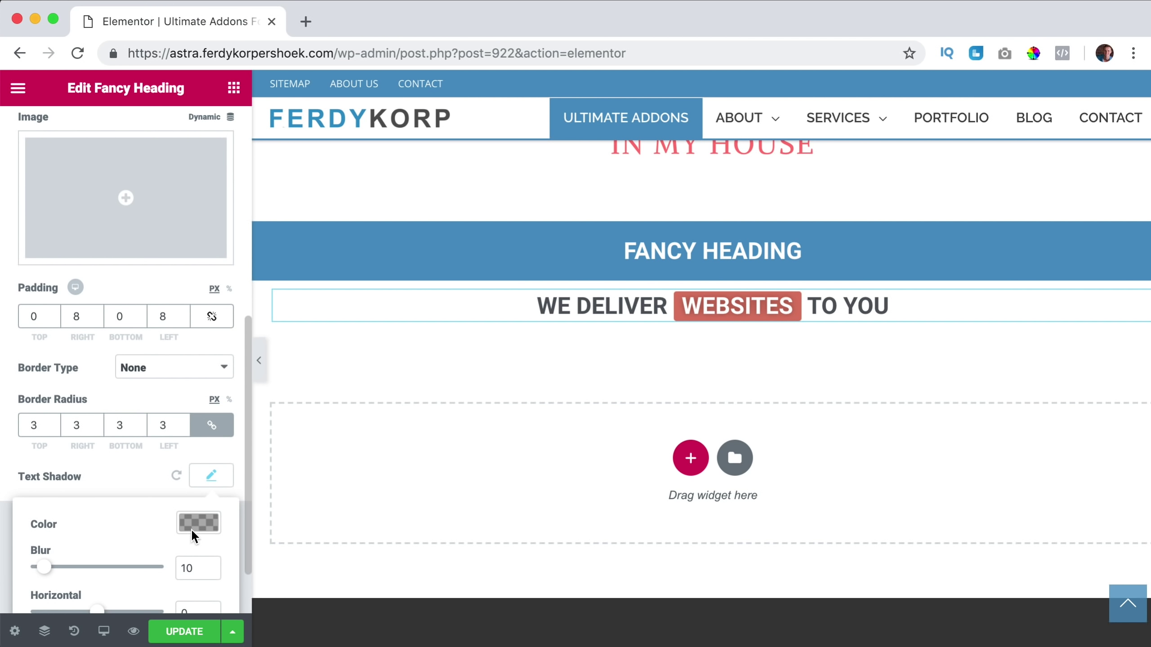
click(164, 478)
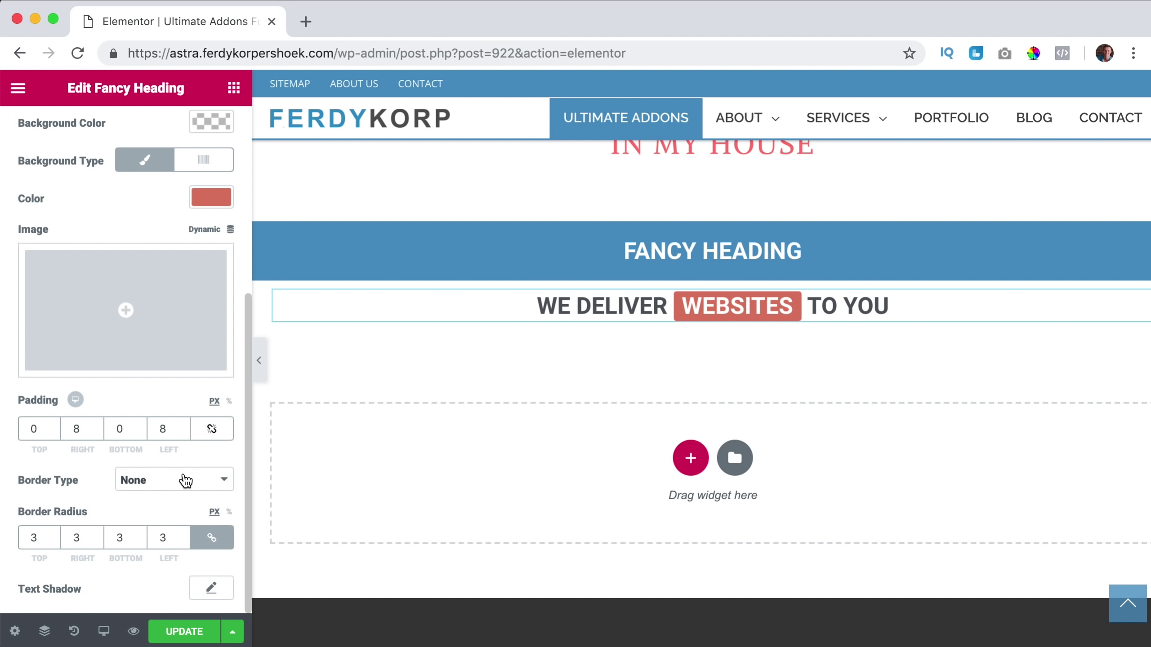
scroll(186, 233, up, 5)
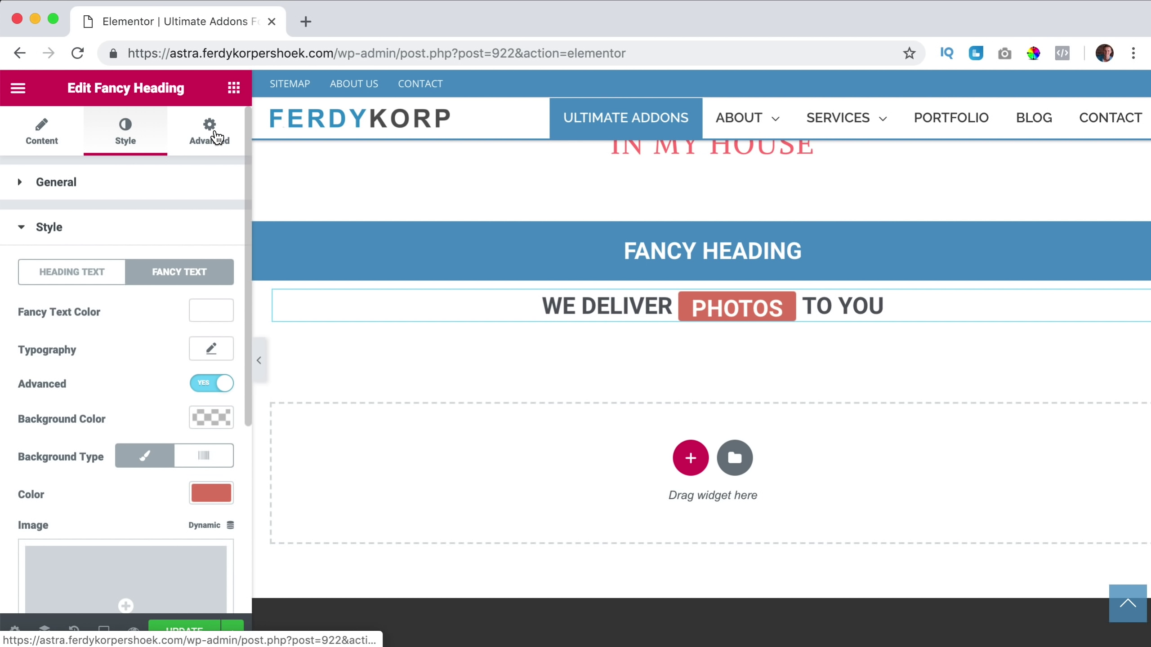
Unlink the heading's Advanced padding and set Top and Bottom to 30 px, leaving sides at 0.
click(209, 144)
click(27, 326)
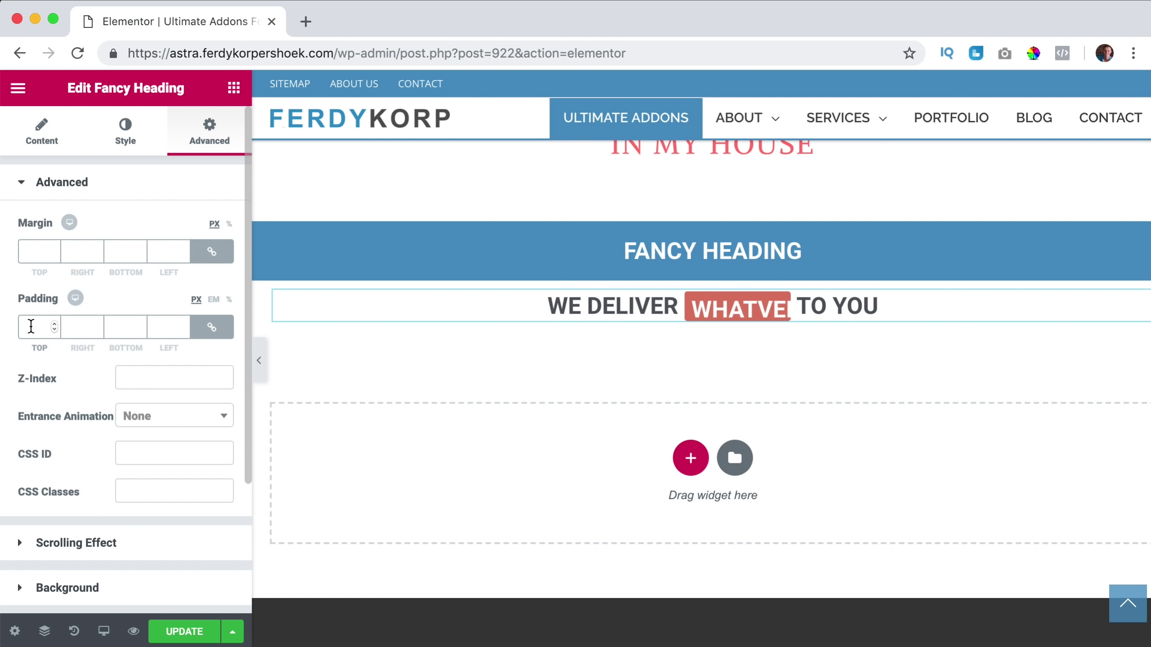
click(213, 327)
double_click(49, 318)
text(30)
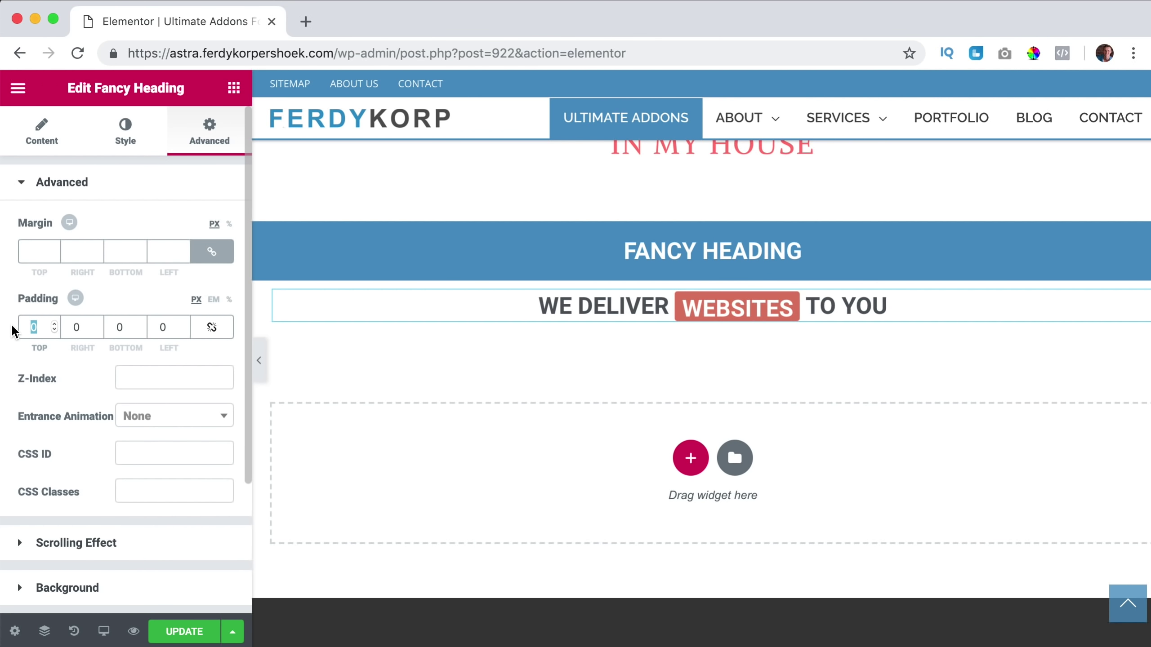
key(Tab)
key(Tab)
text(30)
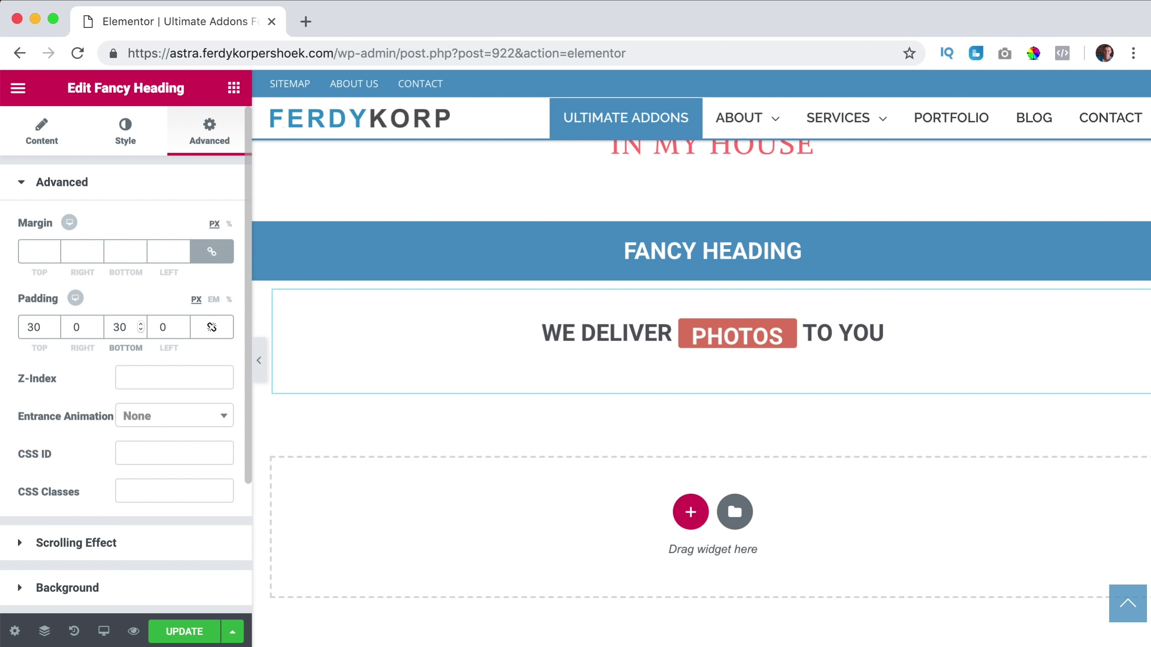